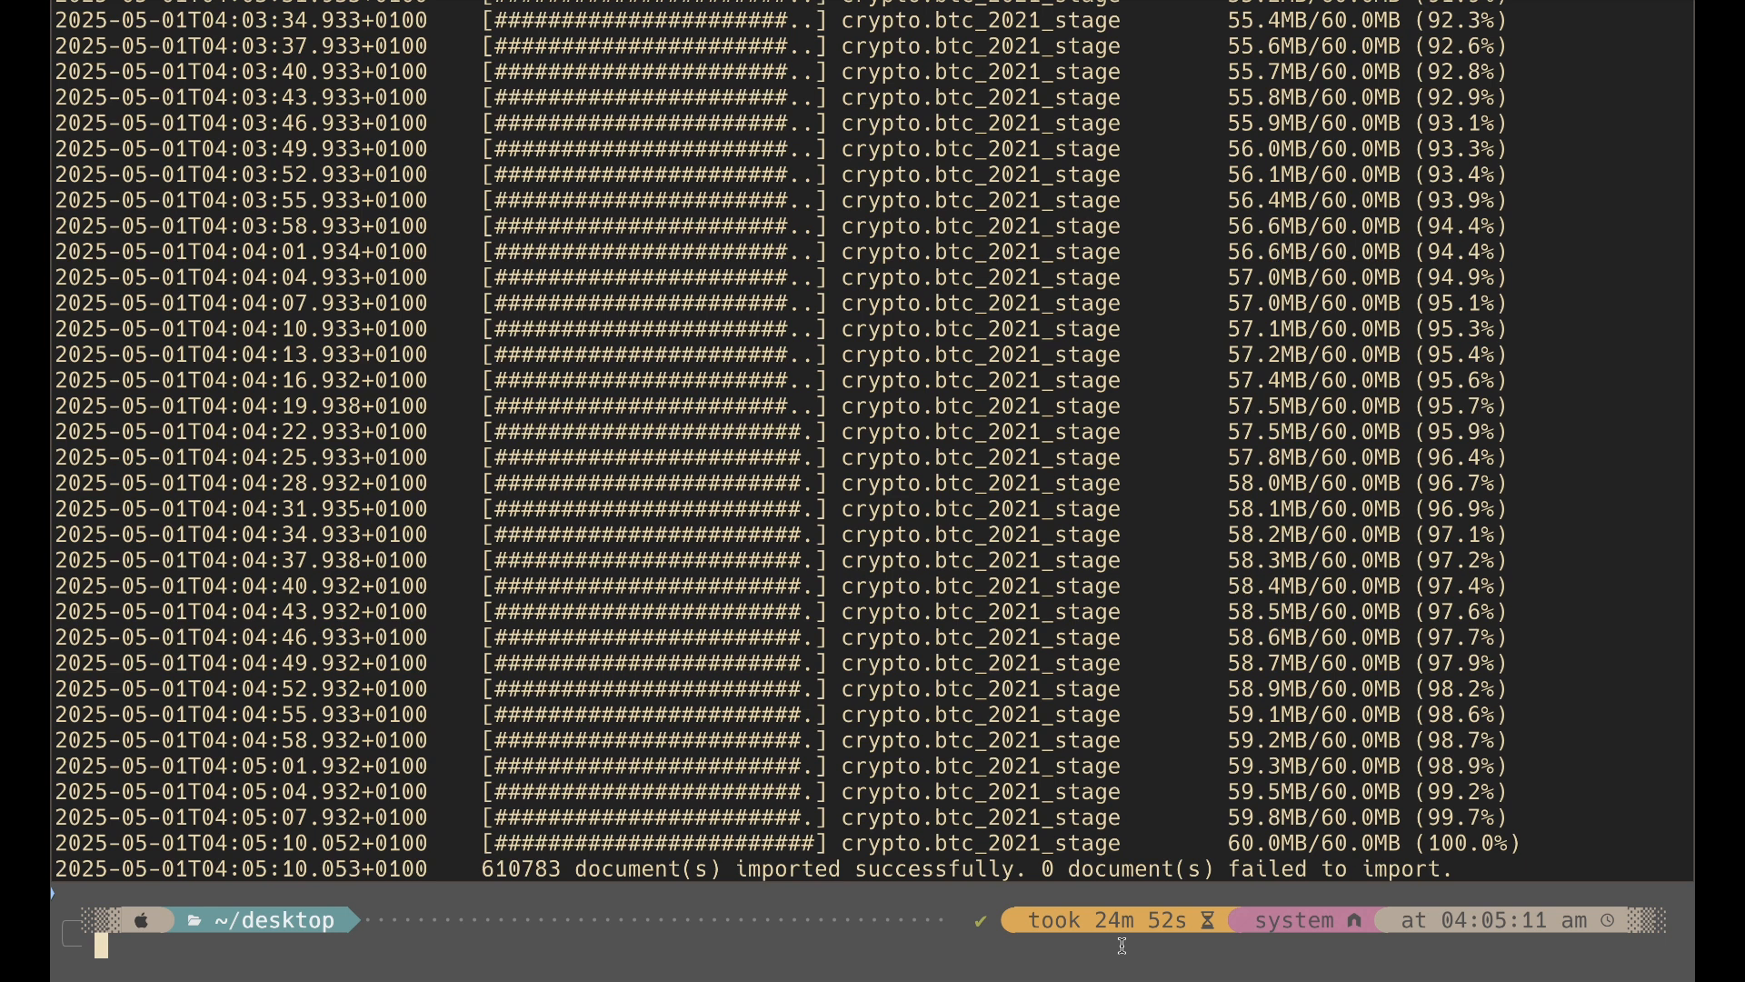
Step: Switch to MongoDB Atlas and start a new Time Series Collection named btc_usd_time_series in the crypto database
{"action": "key", "text": "super+Tab"}
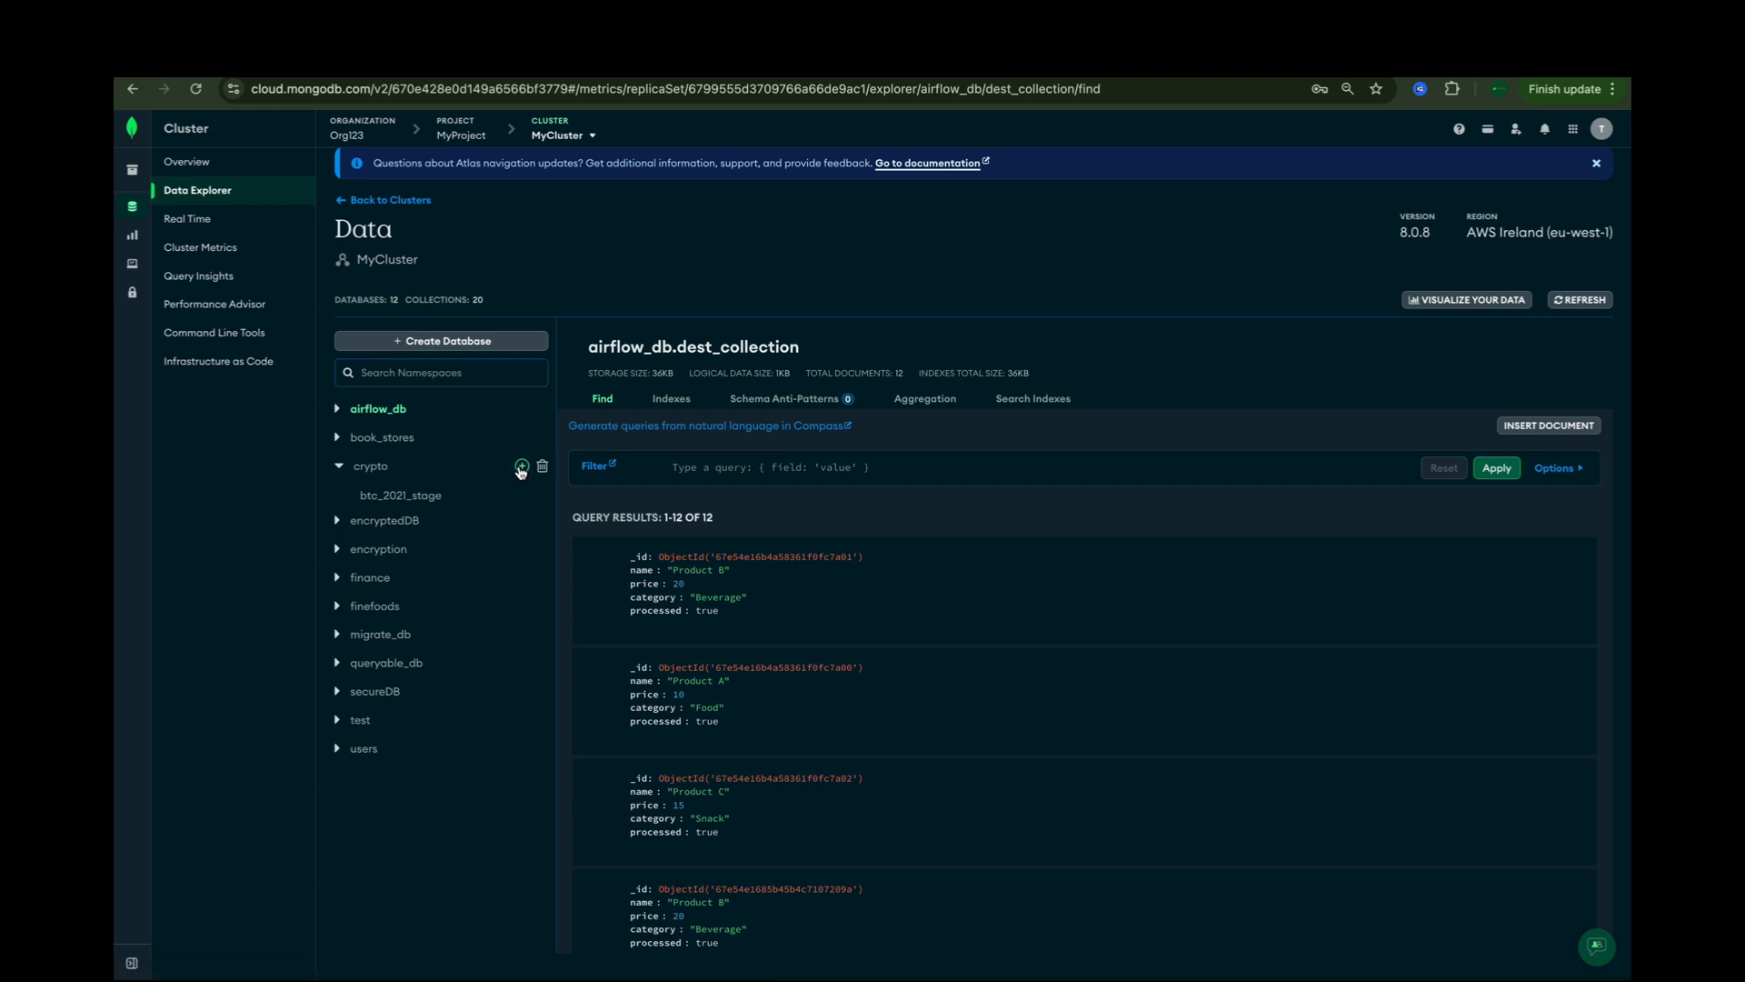
{"action": "left_click", "coordinate": [520, 467]}
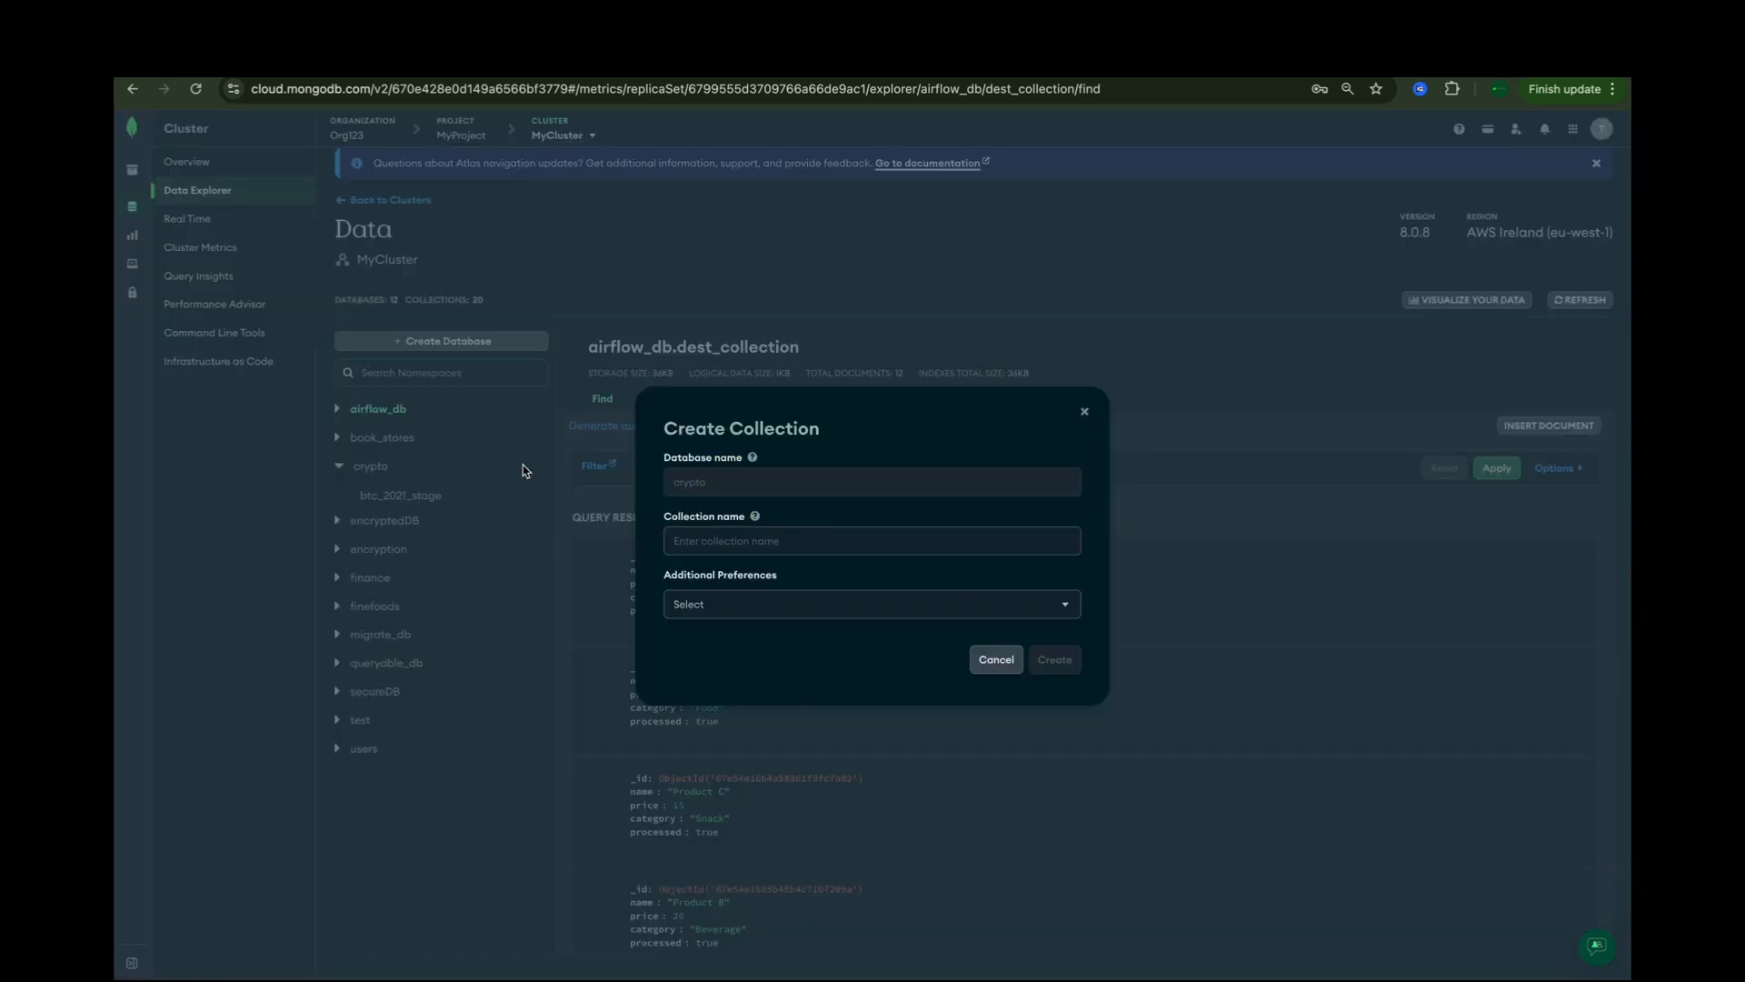
{"action": "left_click", "coordinate": [774, 545]}
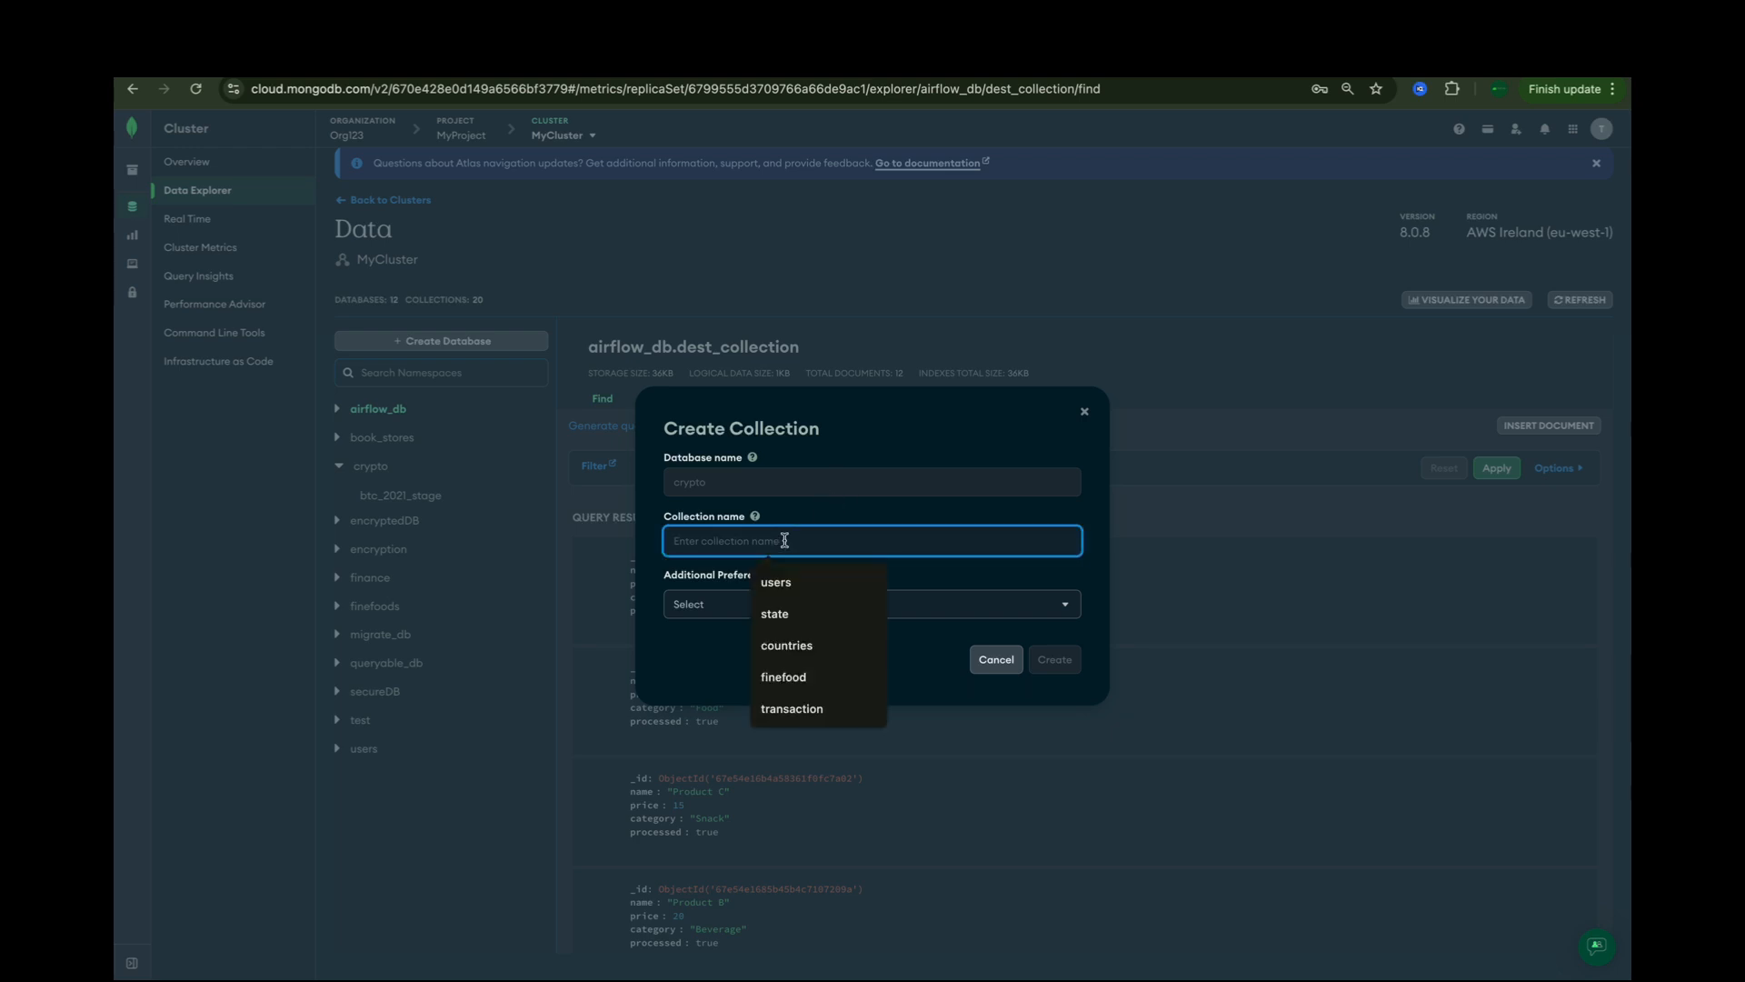
{"action": "type", "text": "btc_us"}
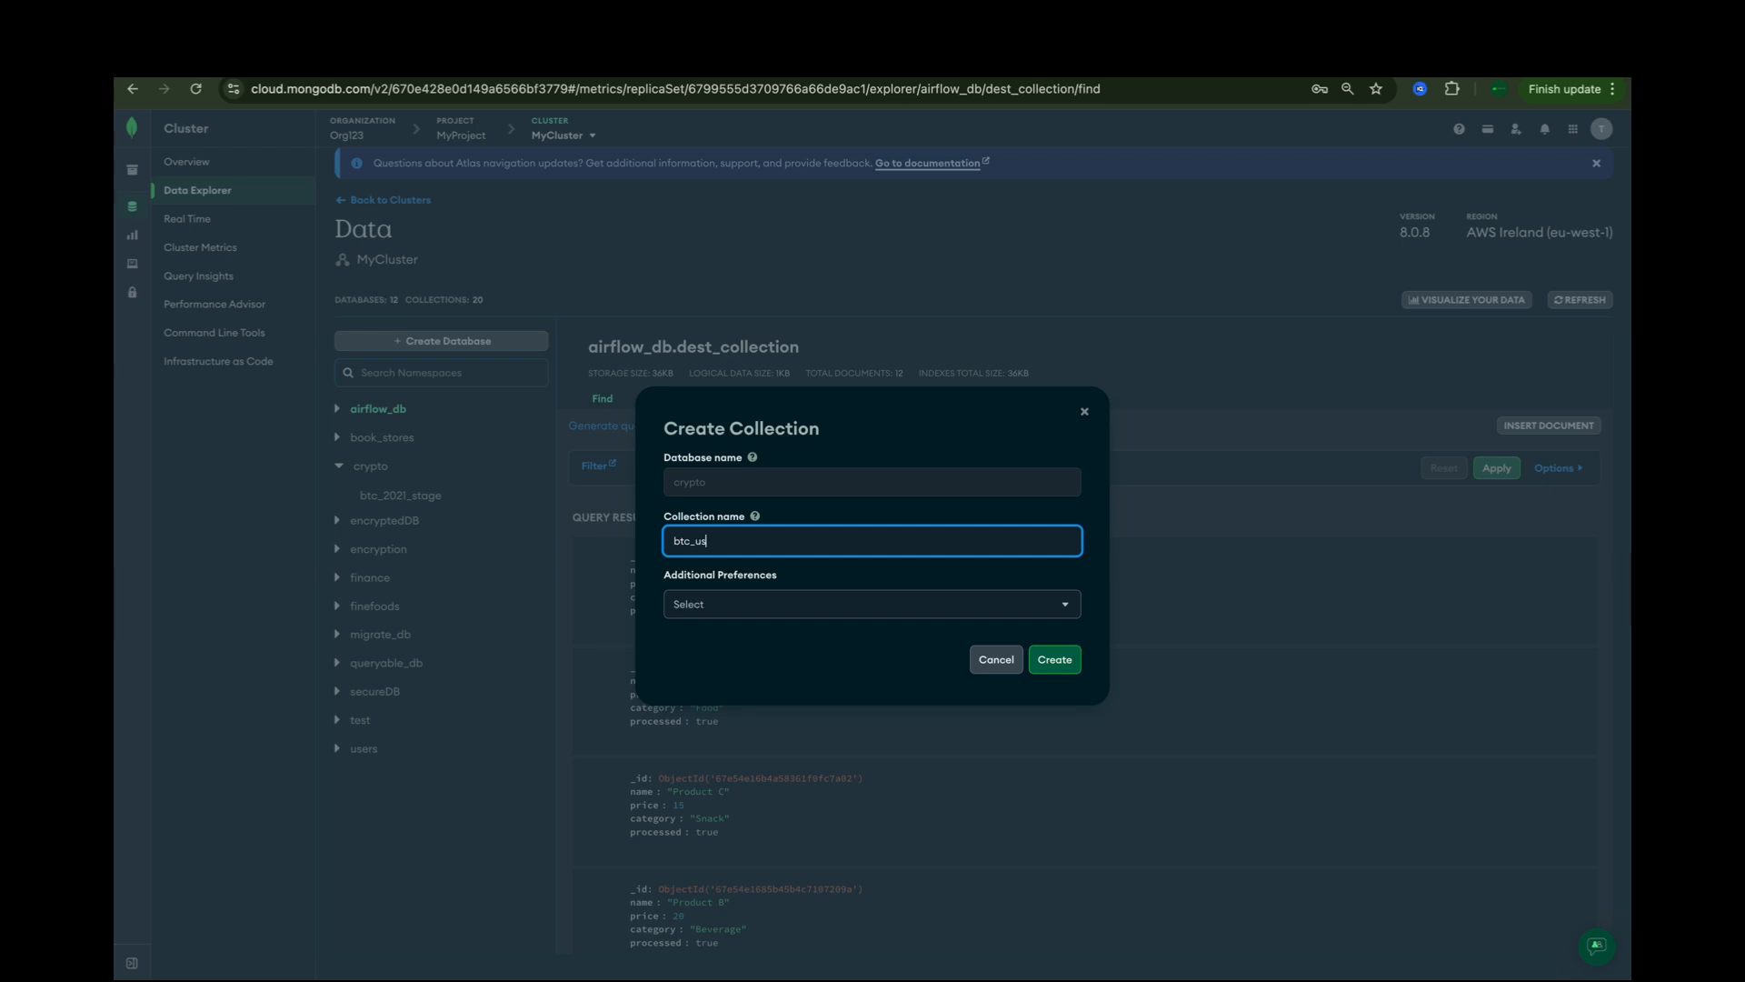
{"action": "type", "text": "d_time_series"}
{"action": "left_click", "coordinate": [851, 604]}
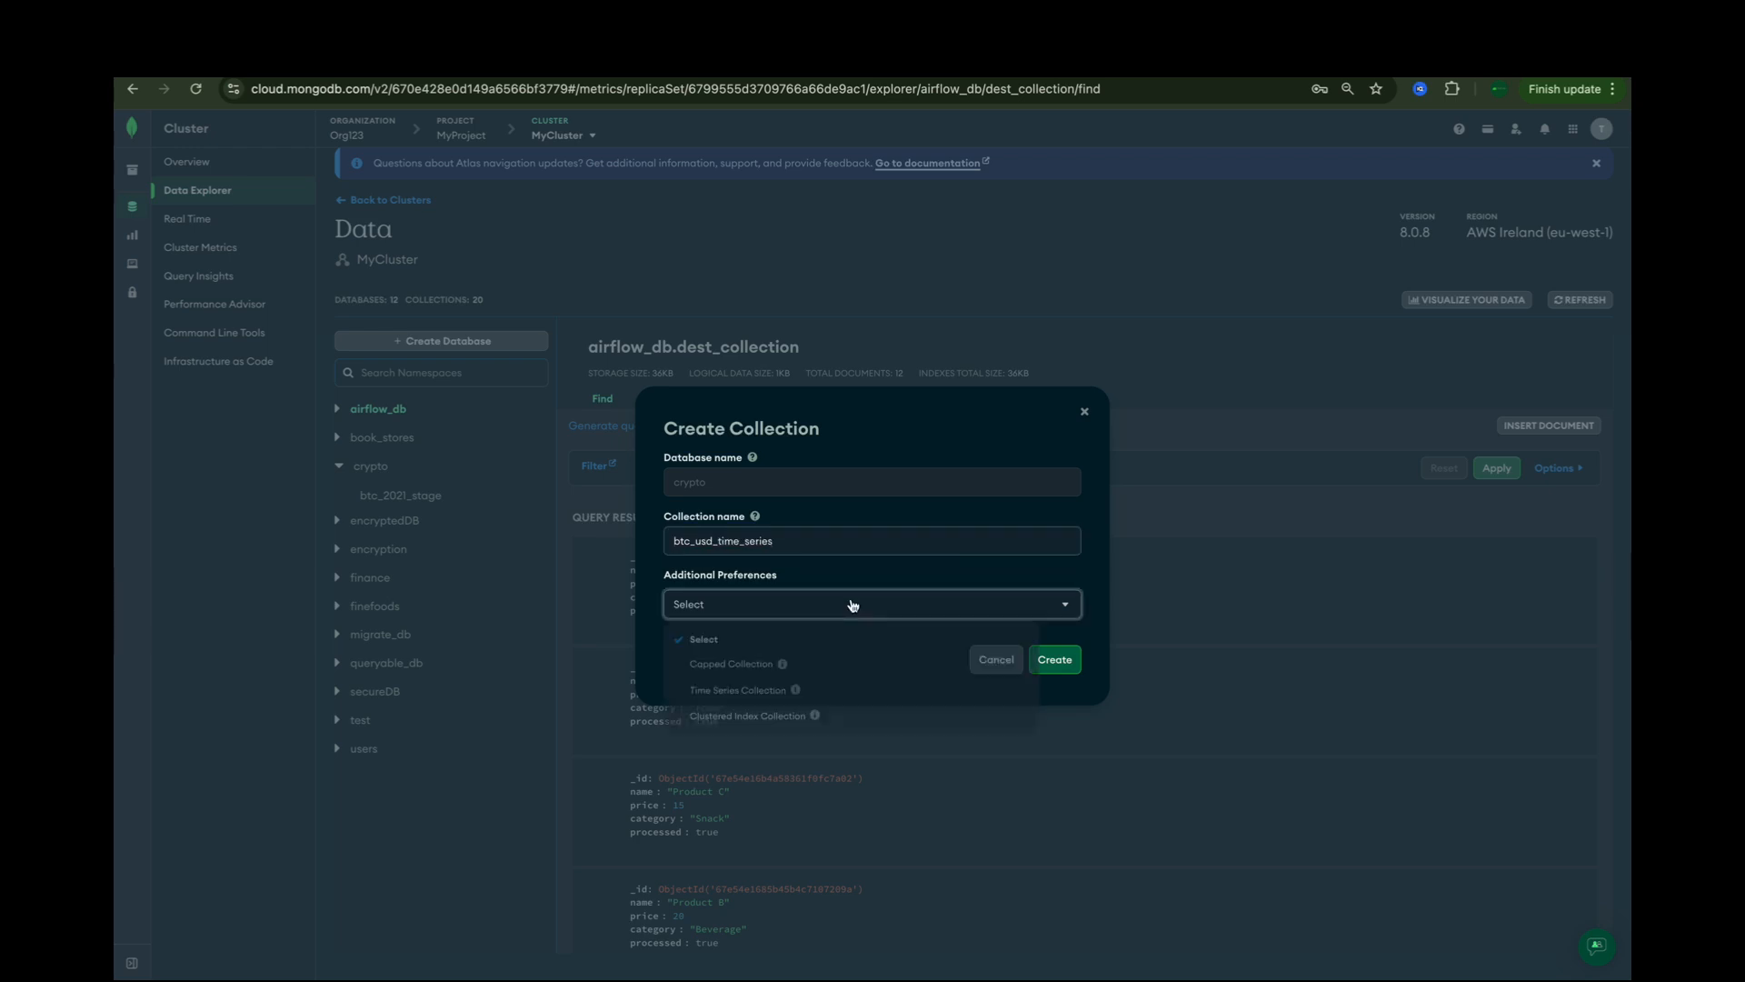
{"action": "left_click", "coordinate": [747, 701]}
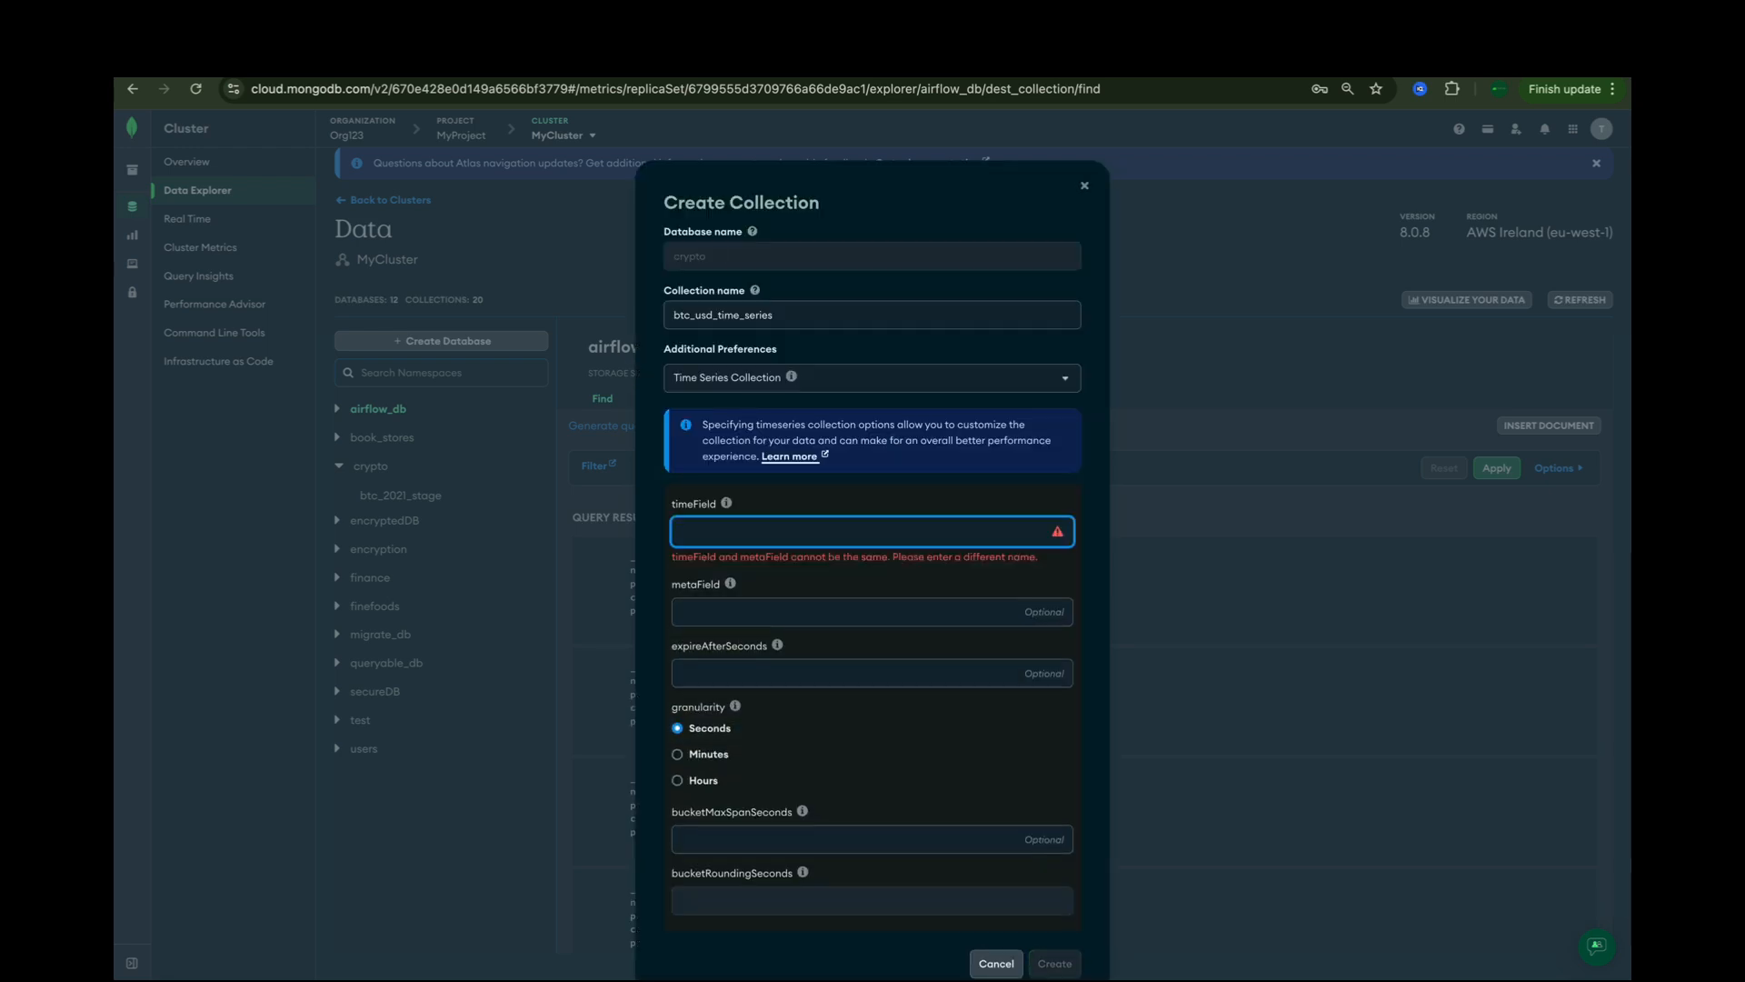
Step: Set timeField to timestamp, metaField to symbol and granularity to Minutes, and create the collection
{"action": "type", "text": "timestamp"}
{"action": "left_click", "coordinate": [850, 592]}
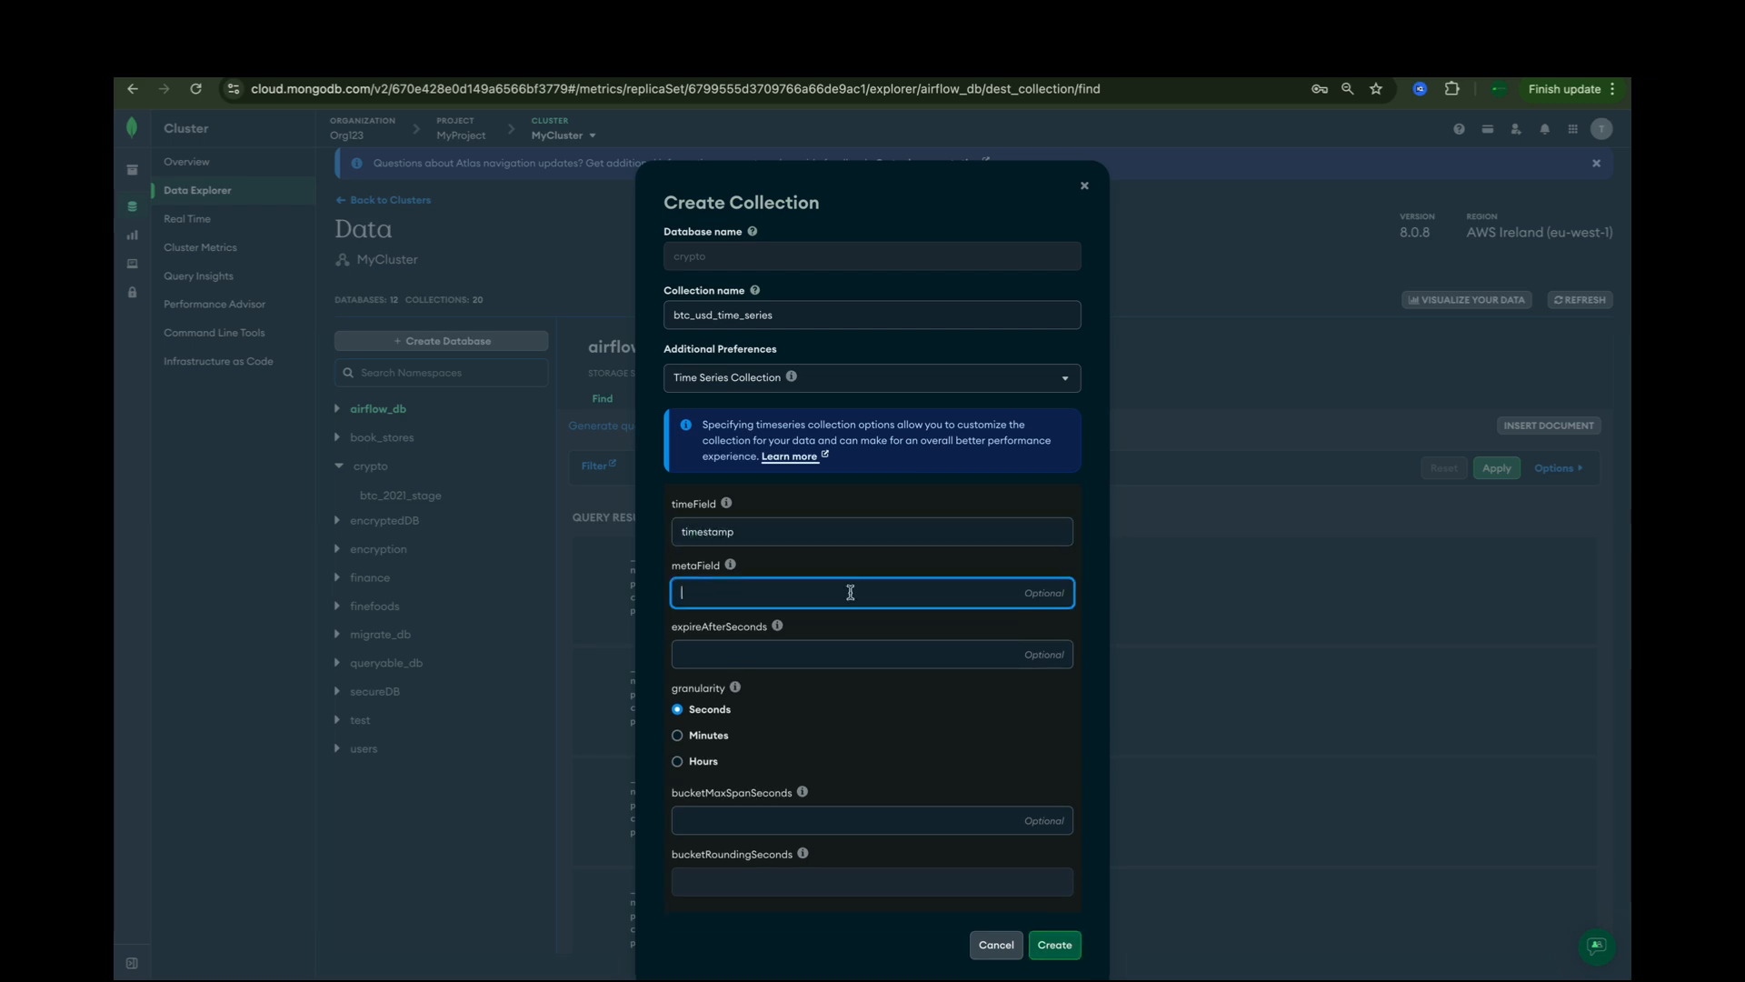
{"action": "type", "text": "symbol"}
{"action": "scroll", "coordinate": [705, 674], "scroll_direction": "down", "scroll_amount": 1}
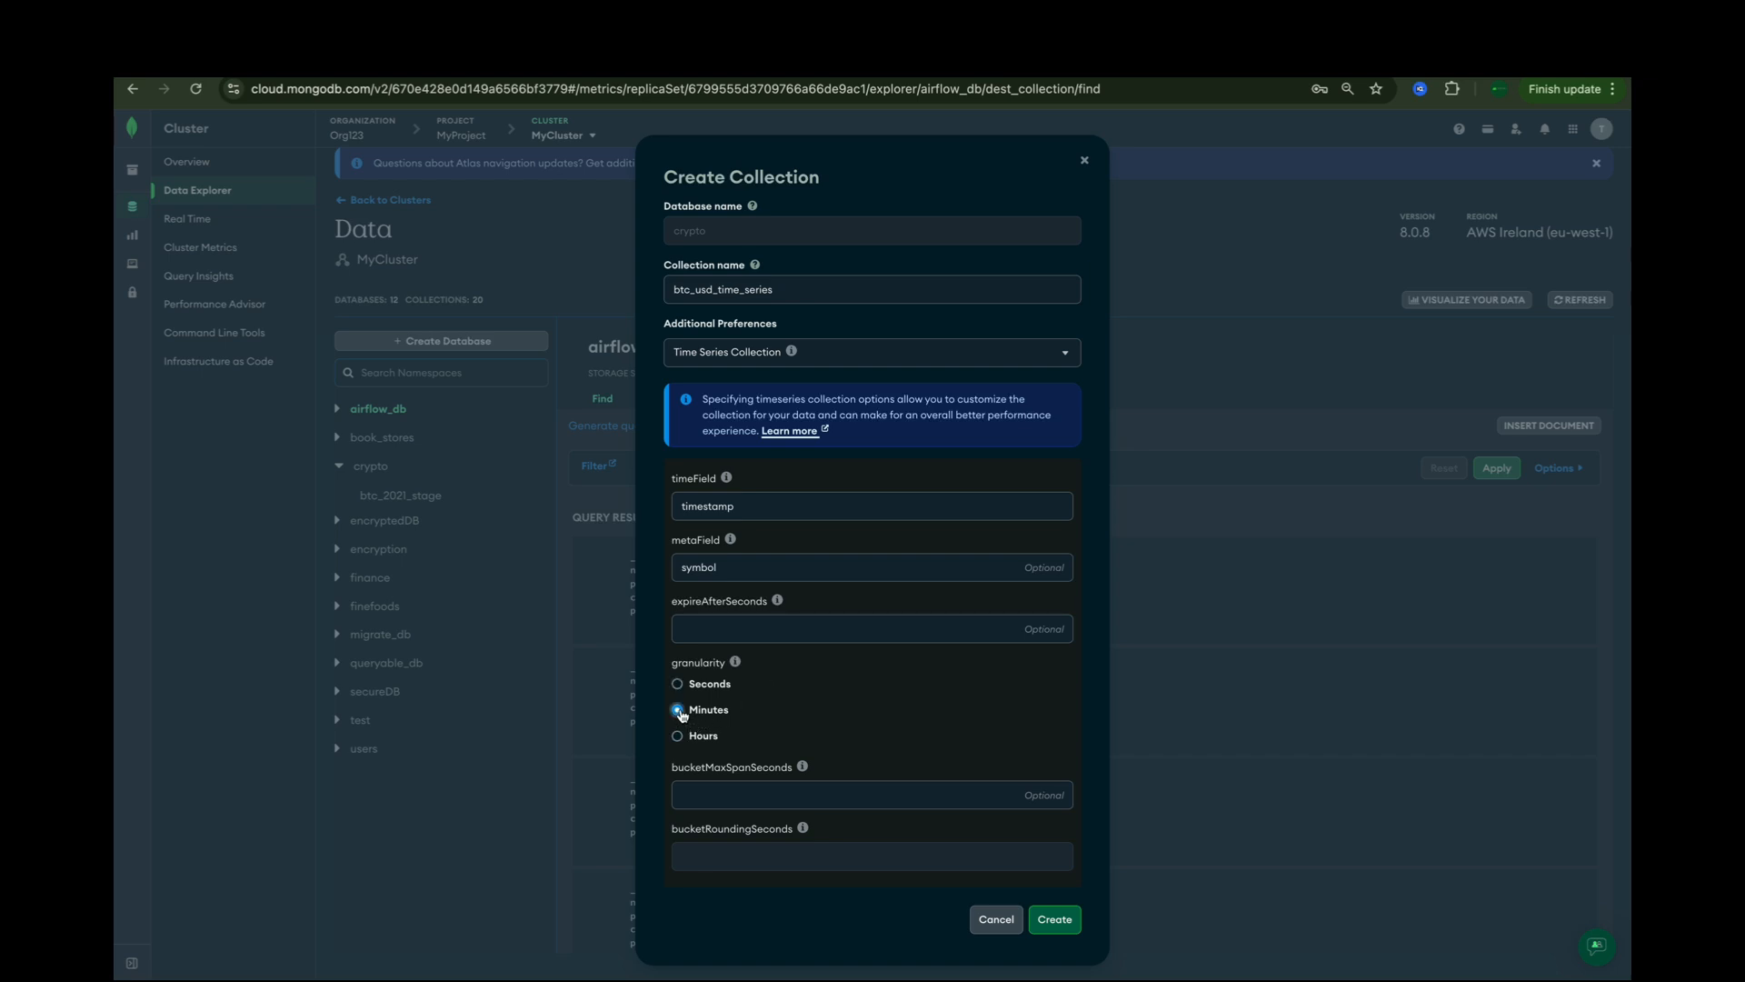
{"action": "left_click", "coordinate": [1055, 919]}
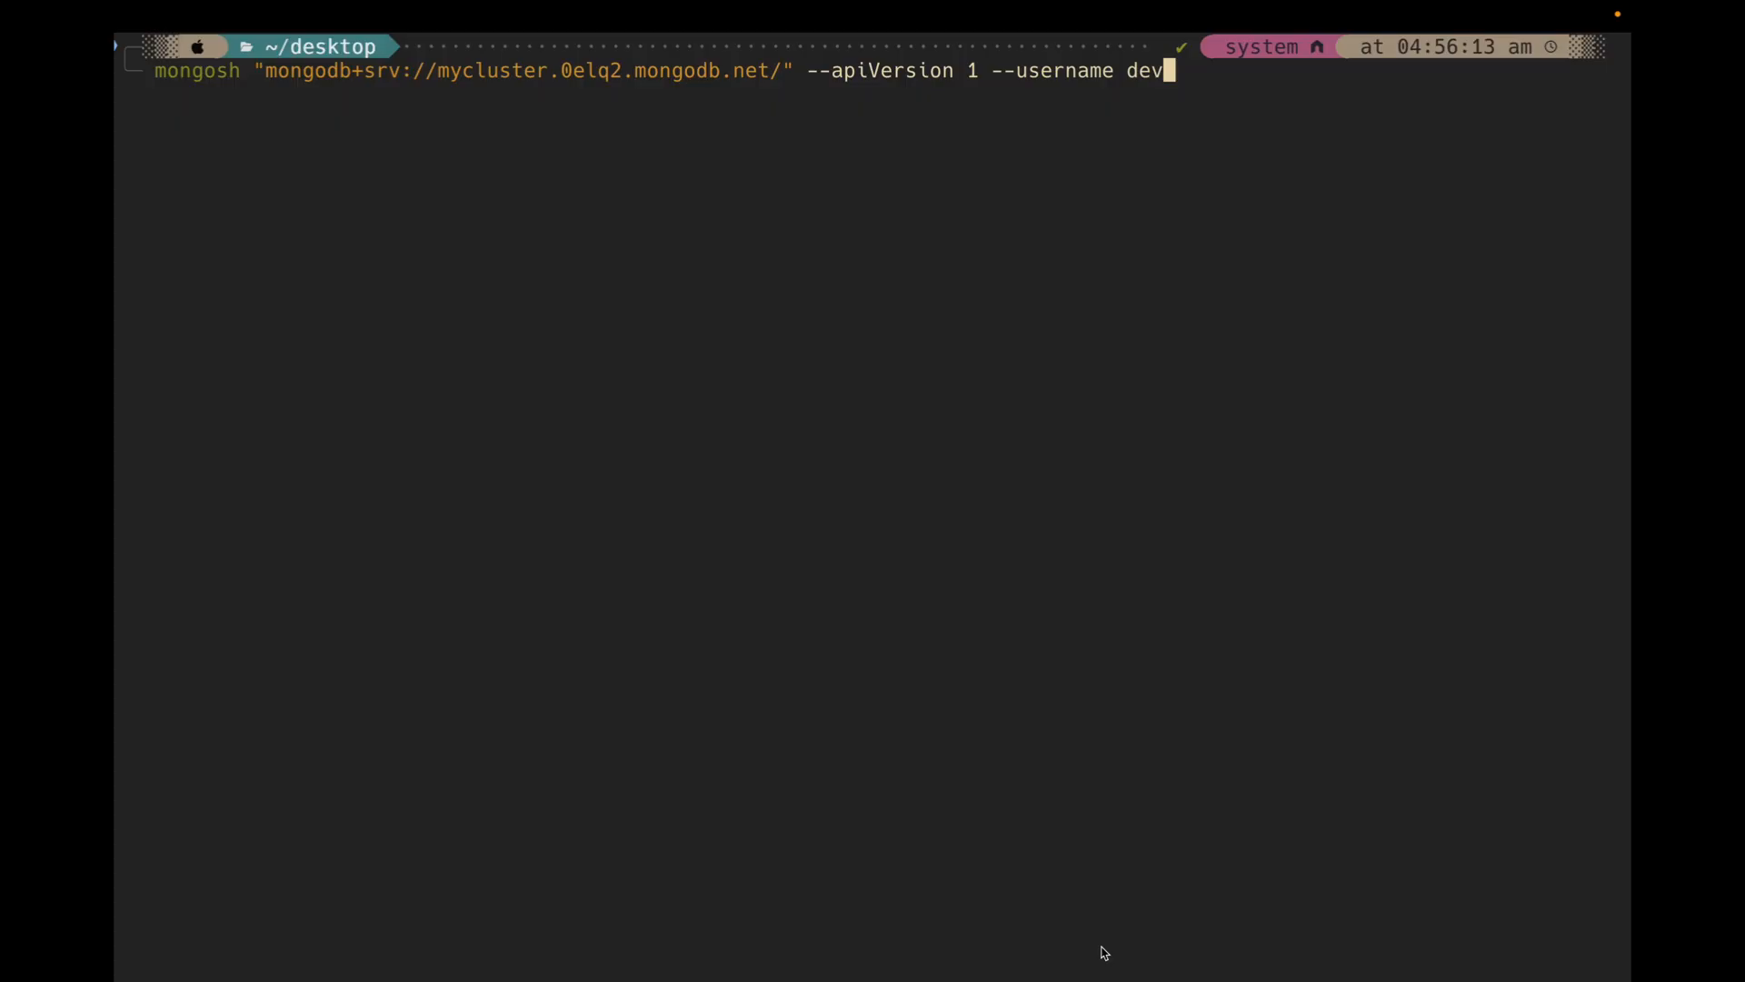
Step: Run the prepared mongosh connection command in the terminal and log in to the cluster with the account password
{"action": "key", "text": "Return"}
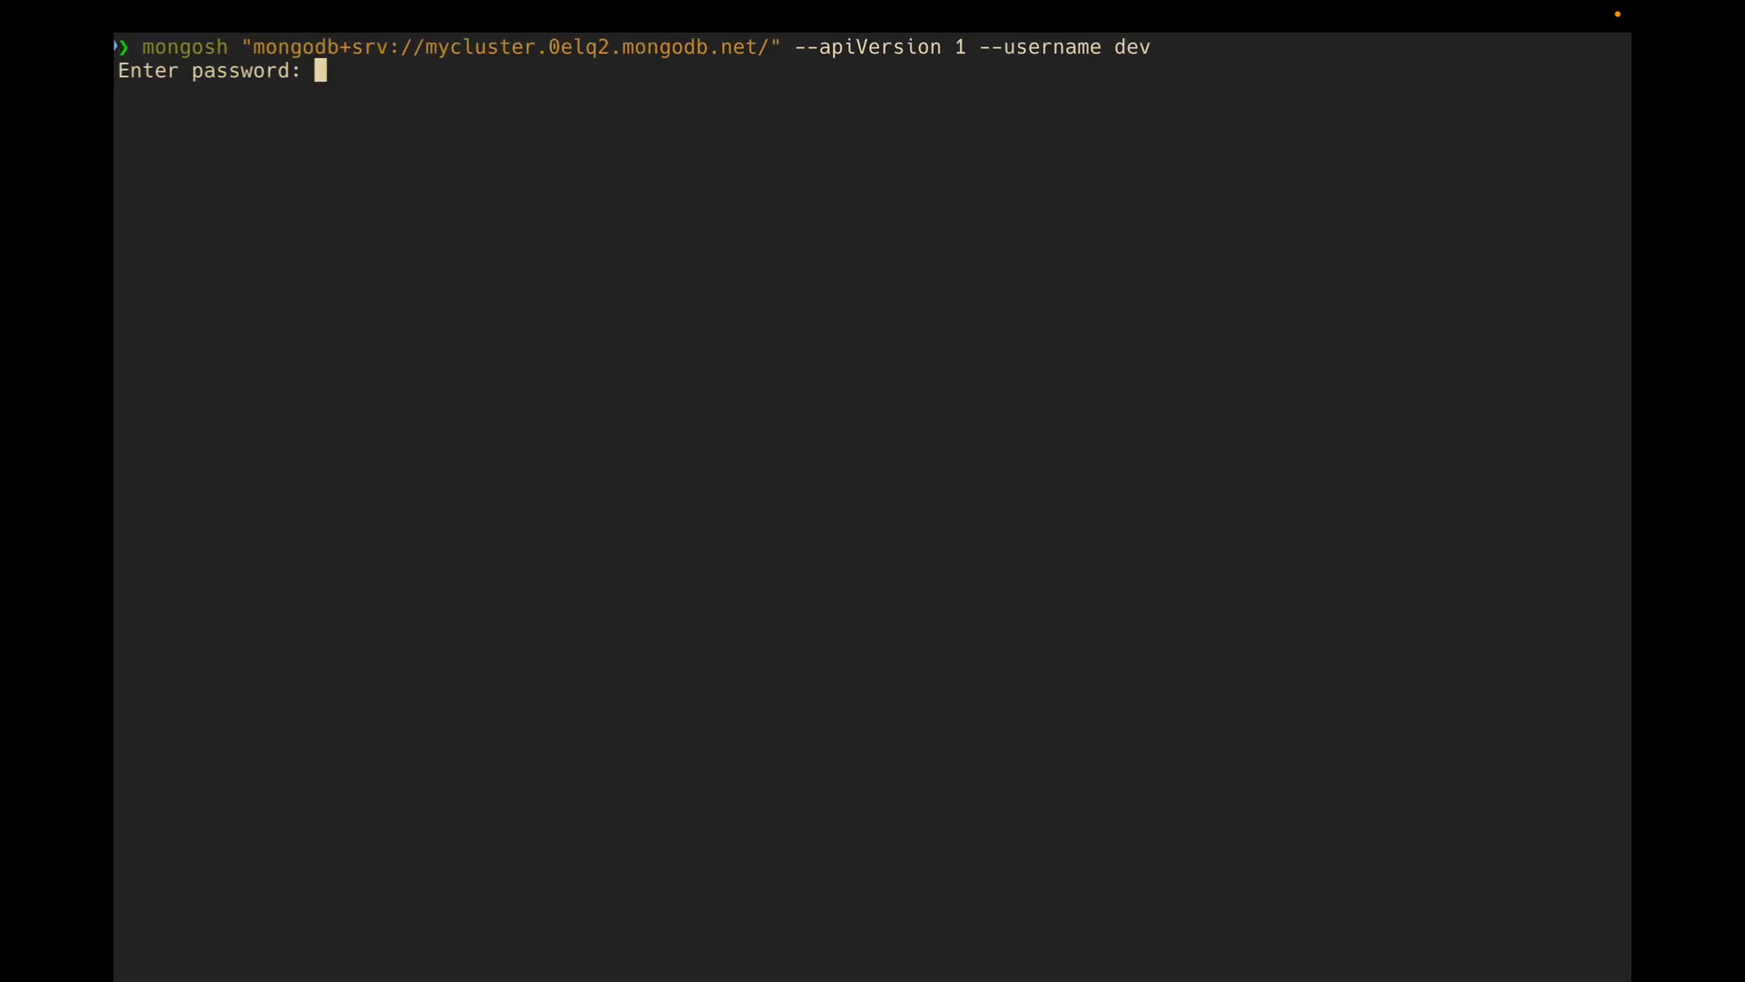
{"action": "key", "text": "super+v"}
{"action": "key", "text": "Return"}
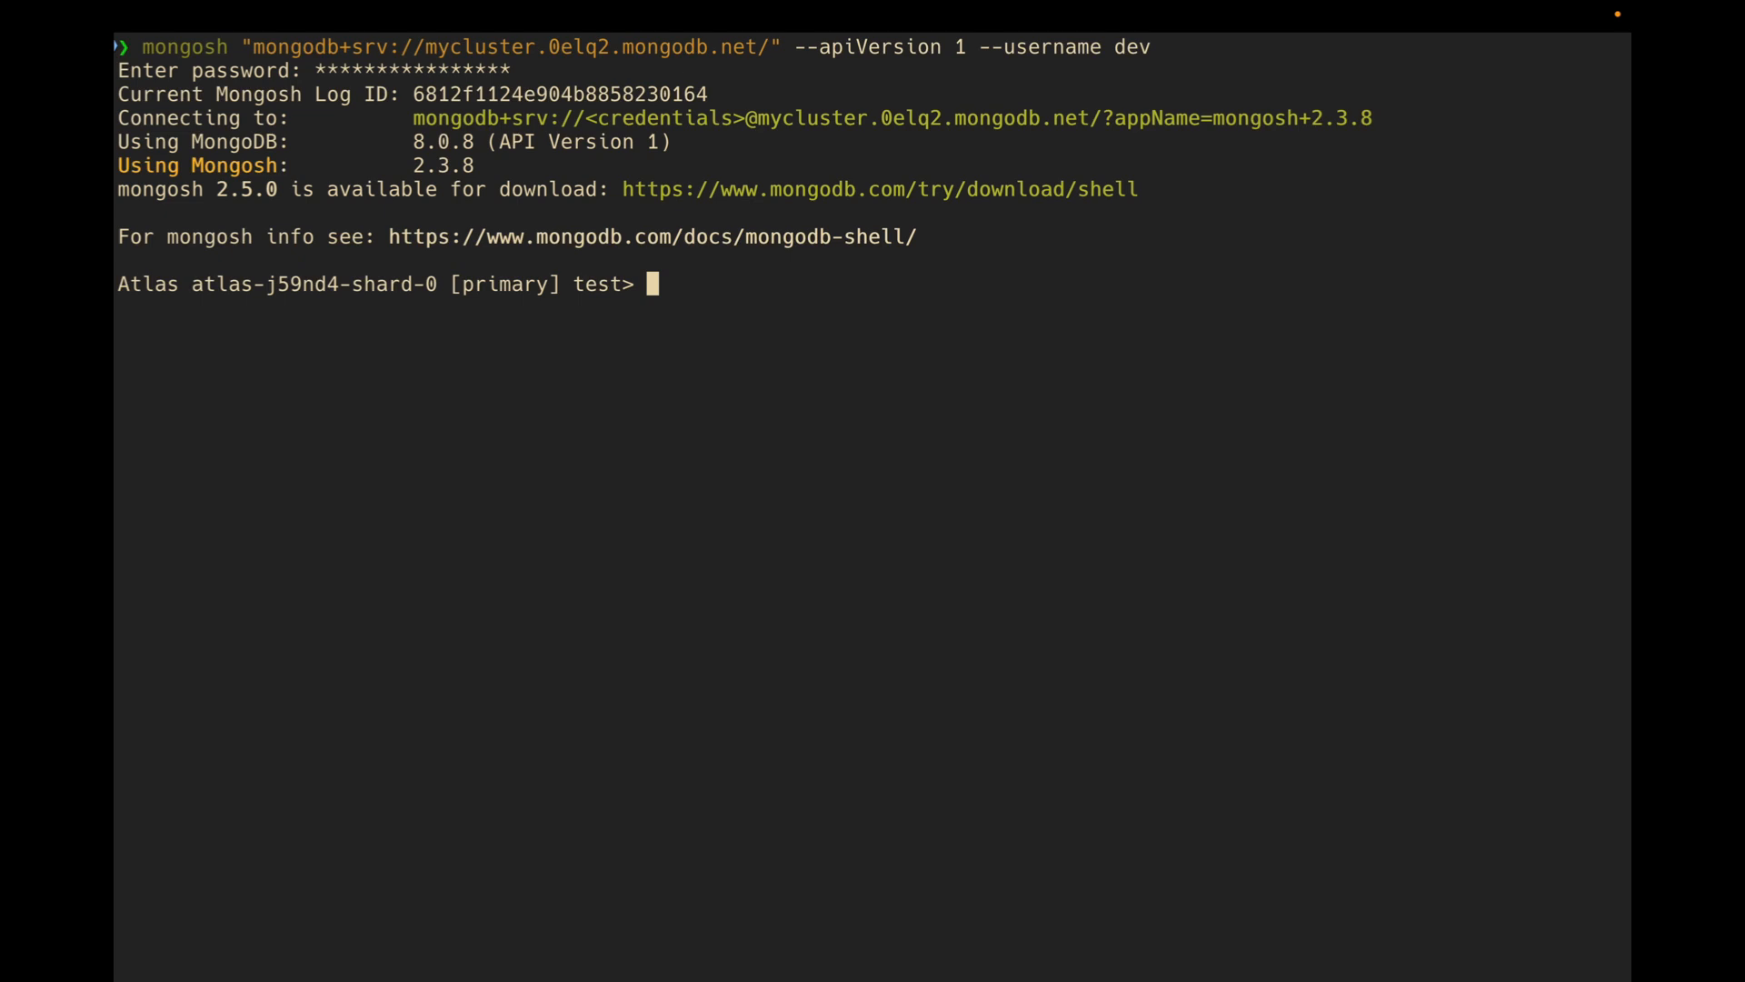
Step: Switch the mongosh session to the crypto database
{"action": "type", "text": "use crypto"}
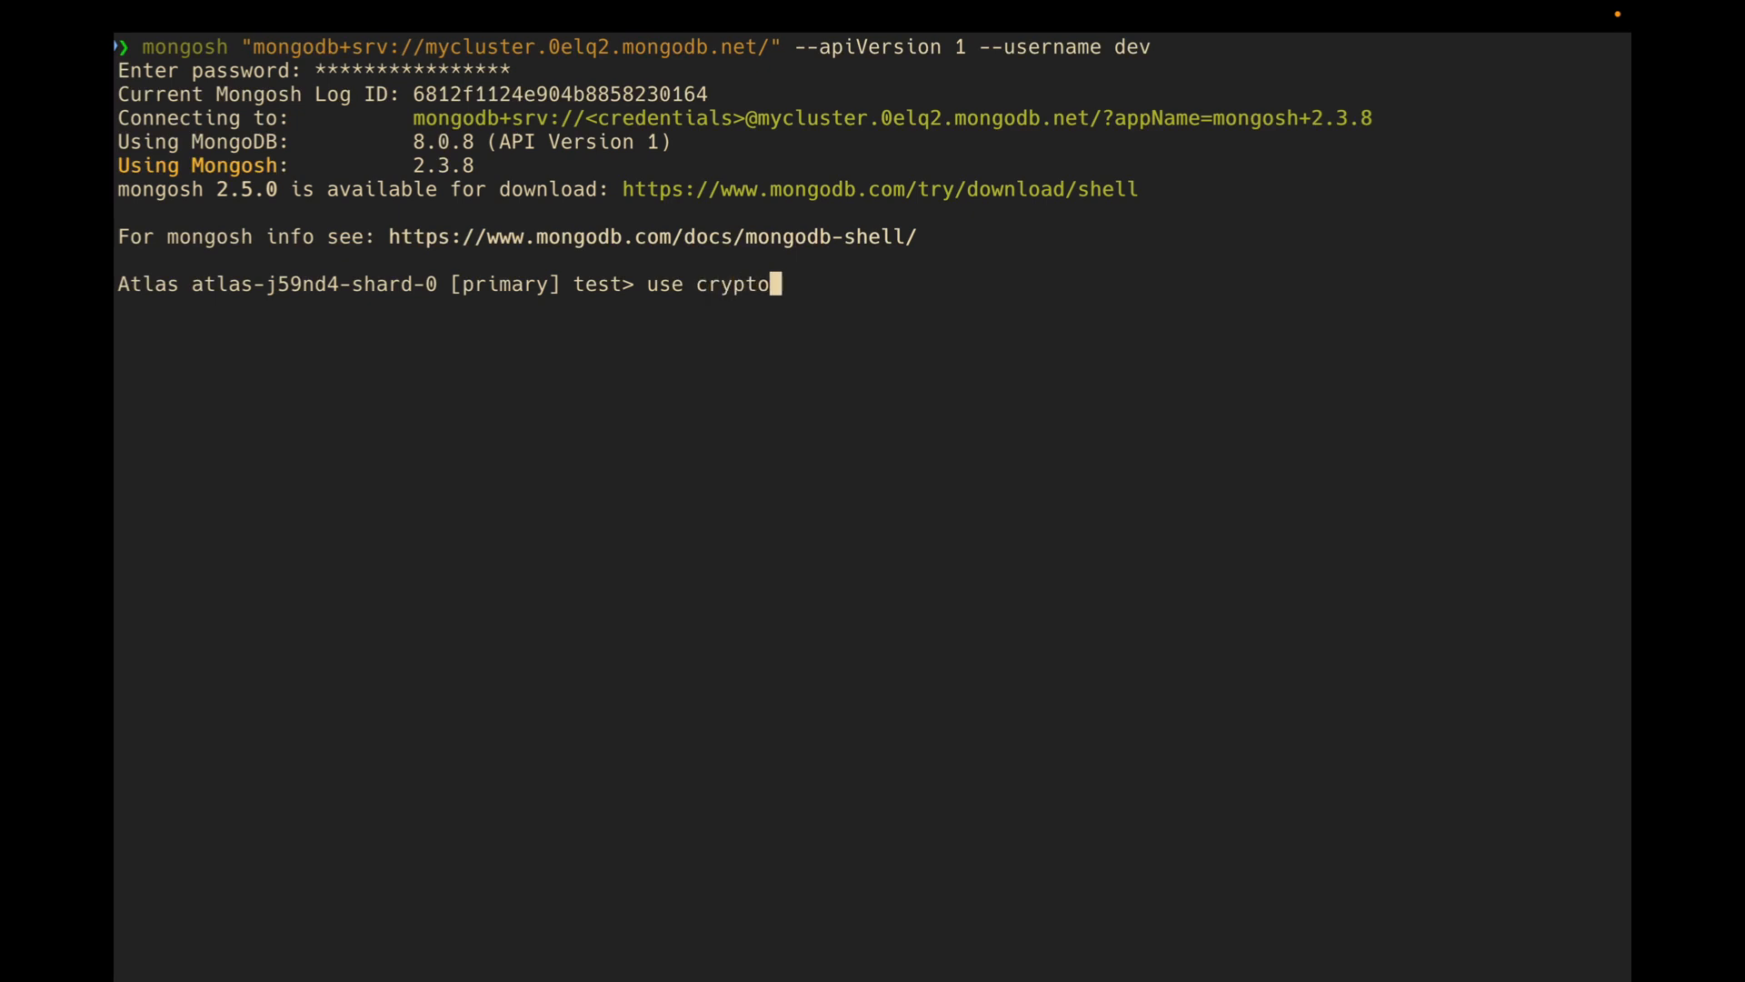
{"action": "key", "text": "Return"}
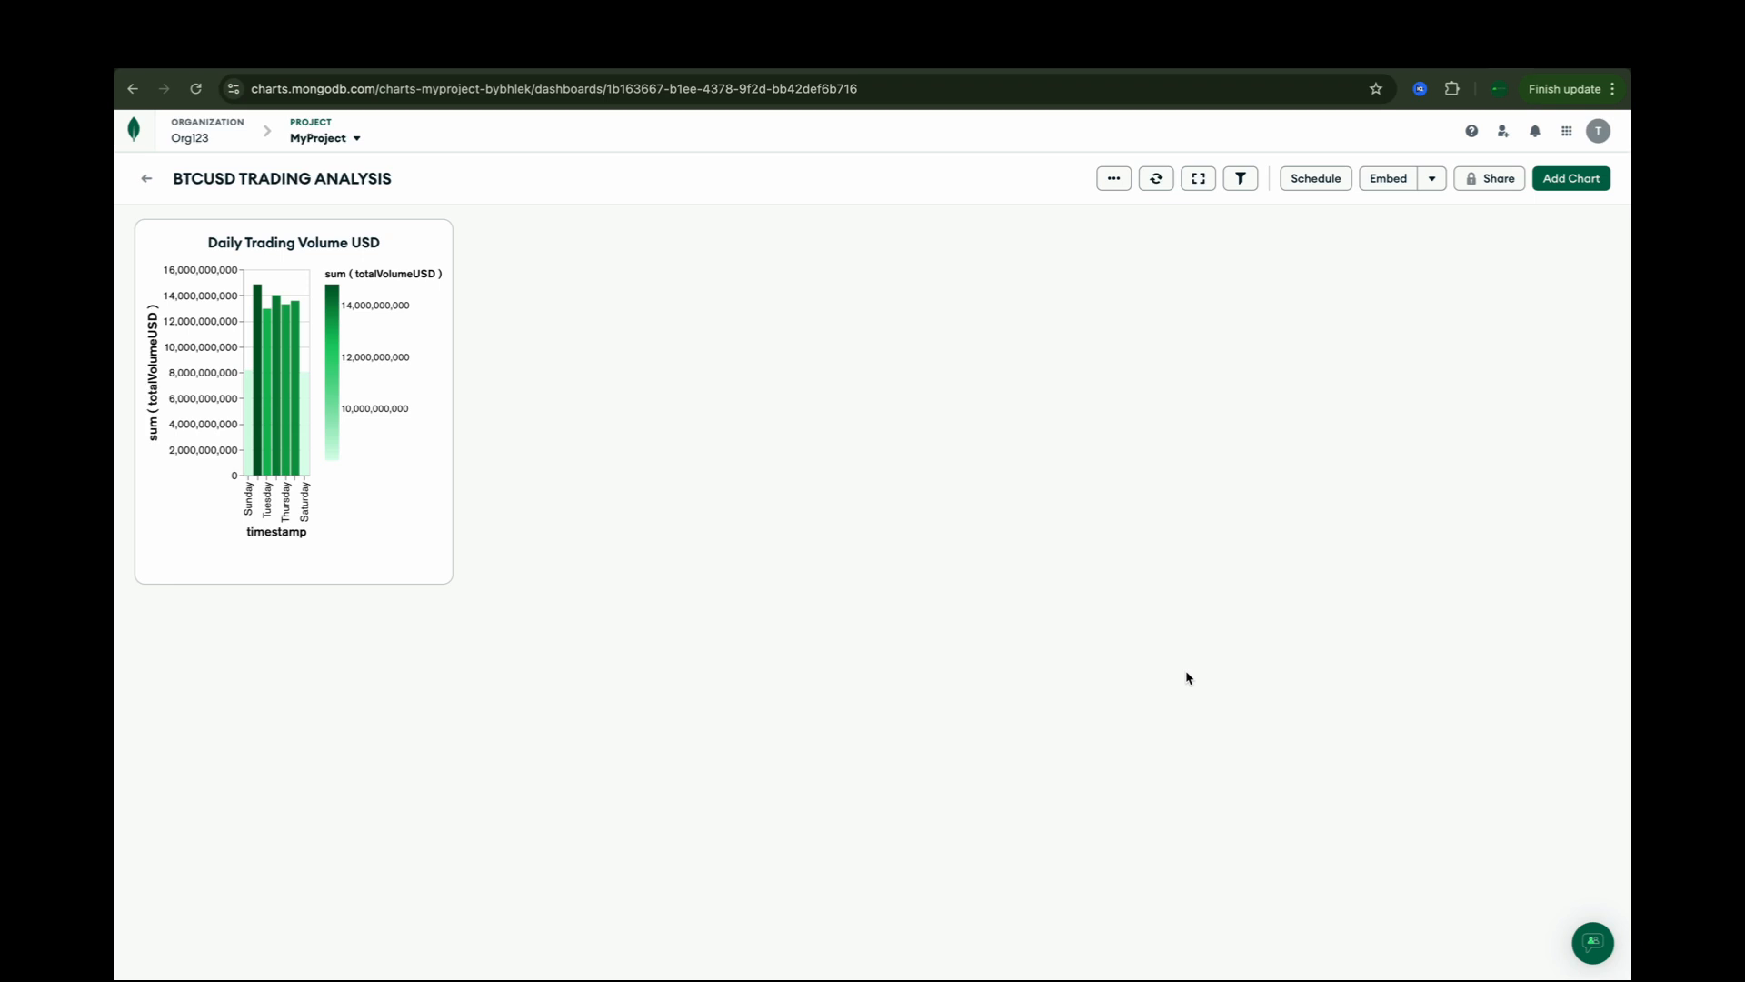
Step: Add a new chart to the BTCUSD TRADING ANALYSIS dashboard using crypto.btc_usd_time_series as its data source
{"action": "left_click", "coordinate": [1571, 178]}
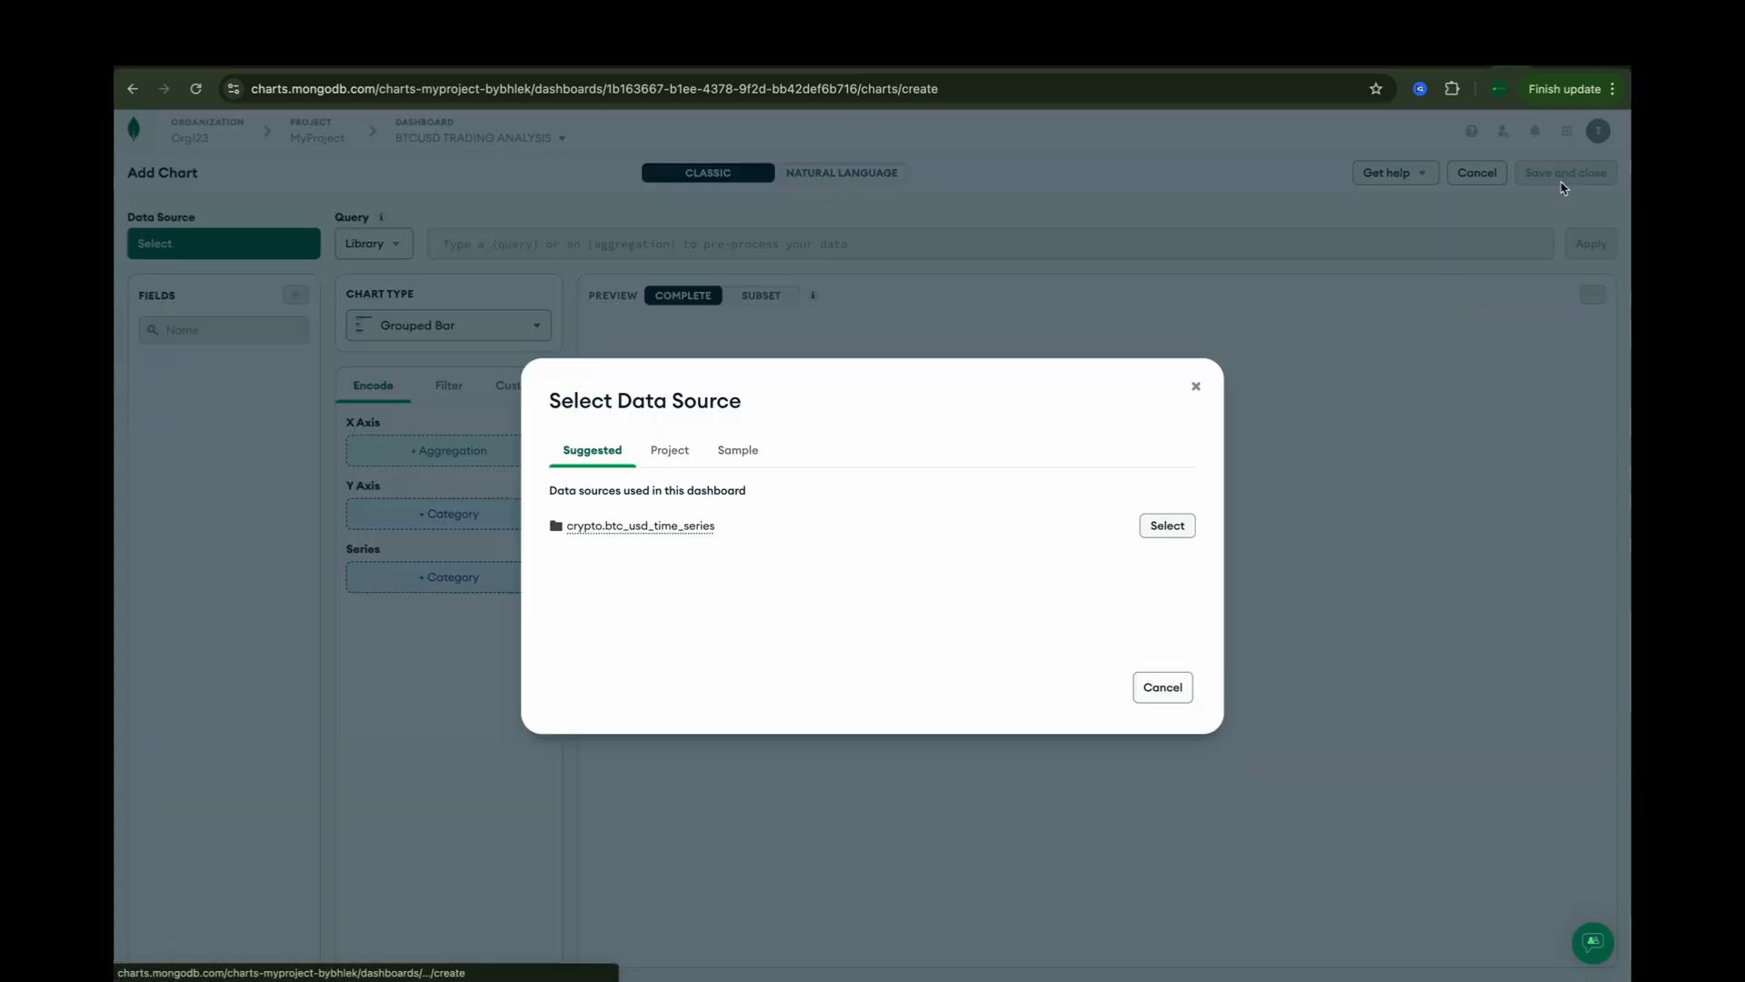
{"action": "mouse_move", "coordinate": [674, 531]}
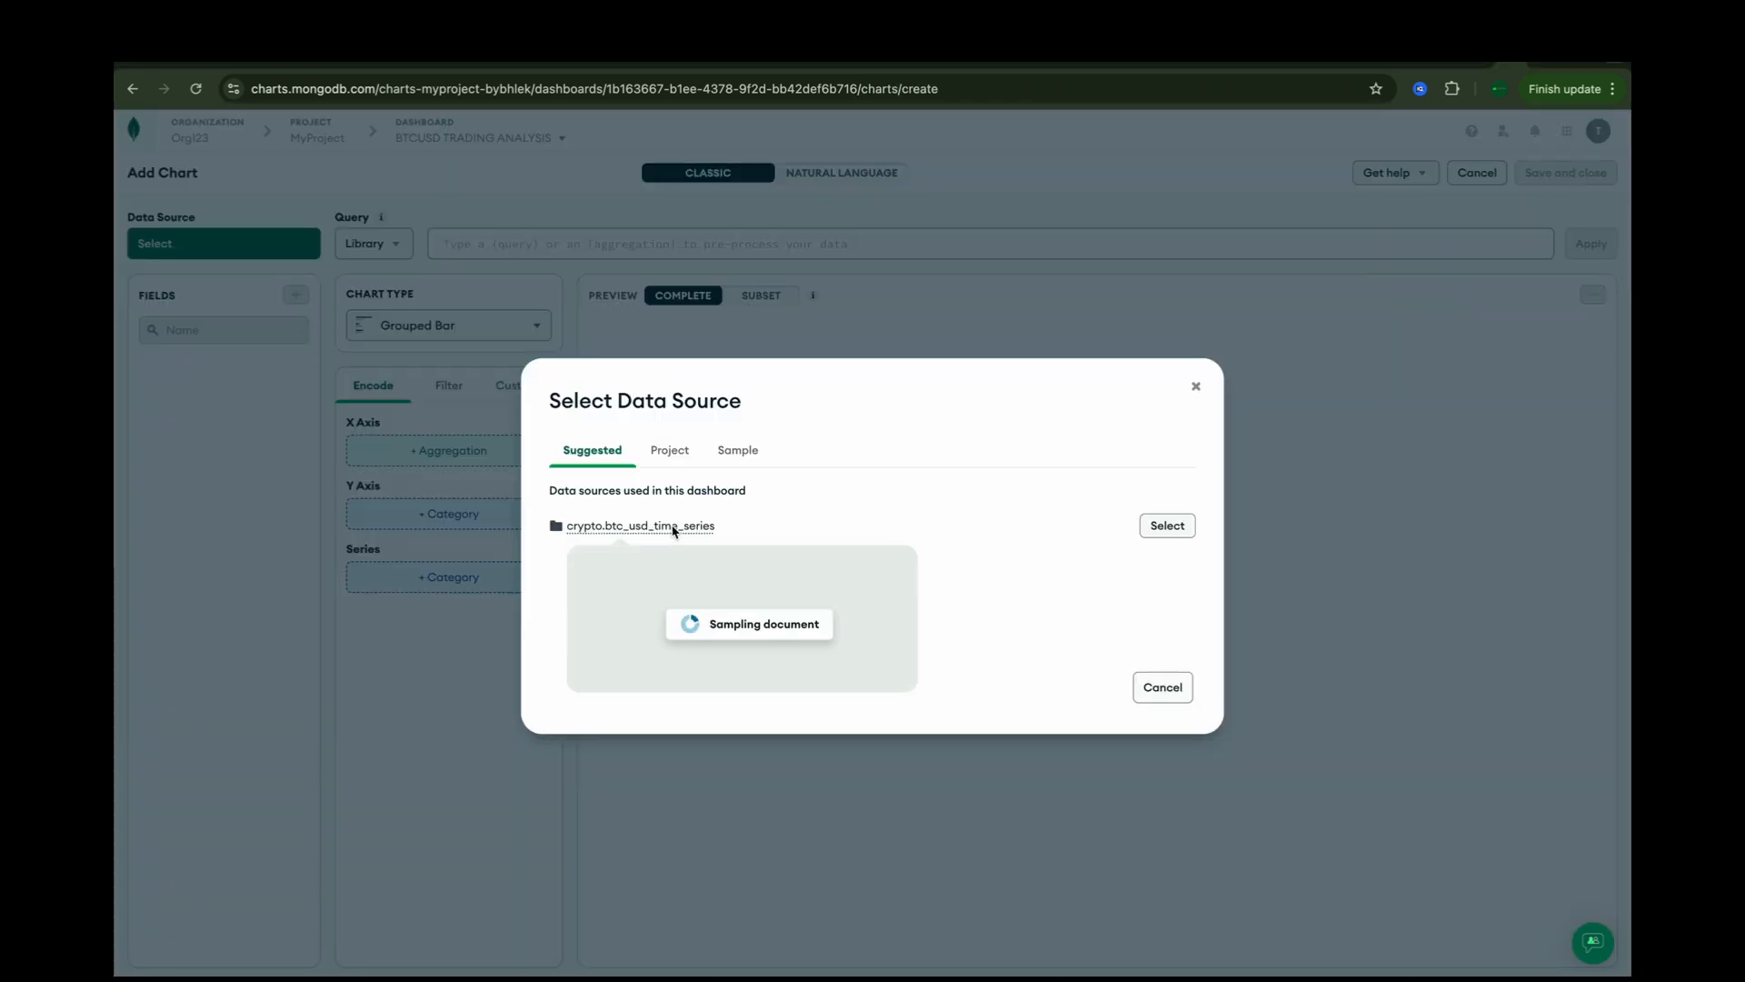
{"action": "left_click", "coordinate": [1163, 529]}
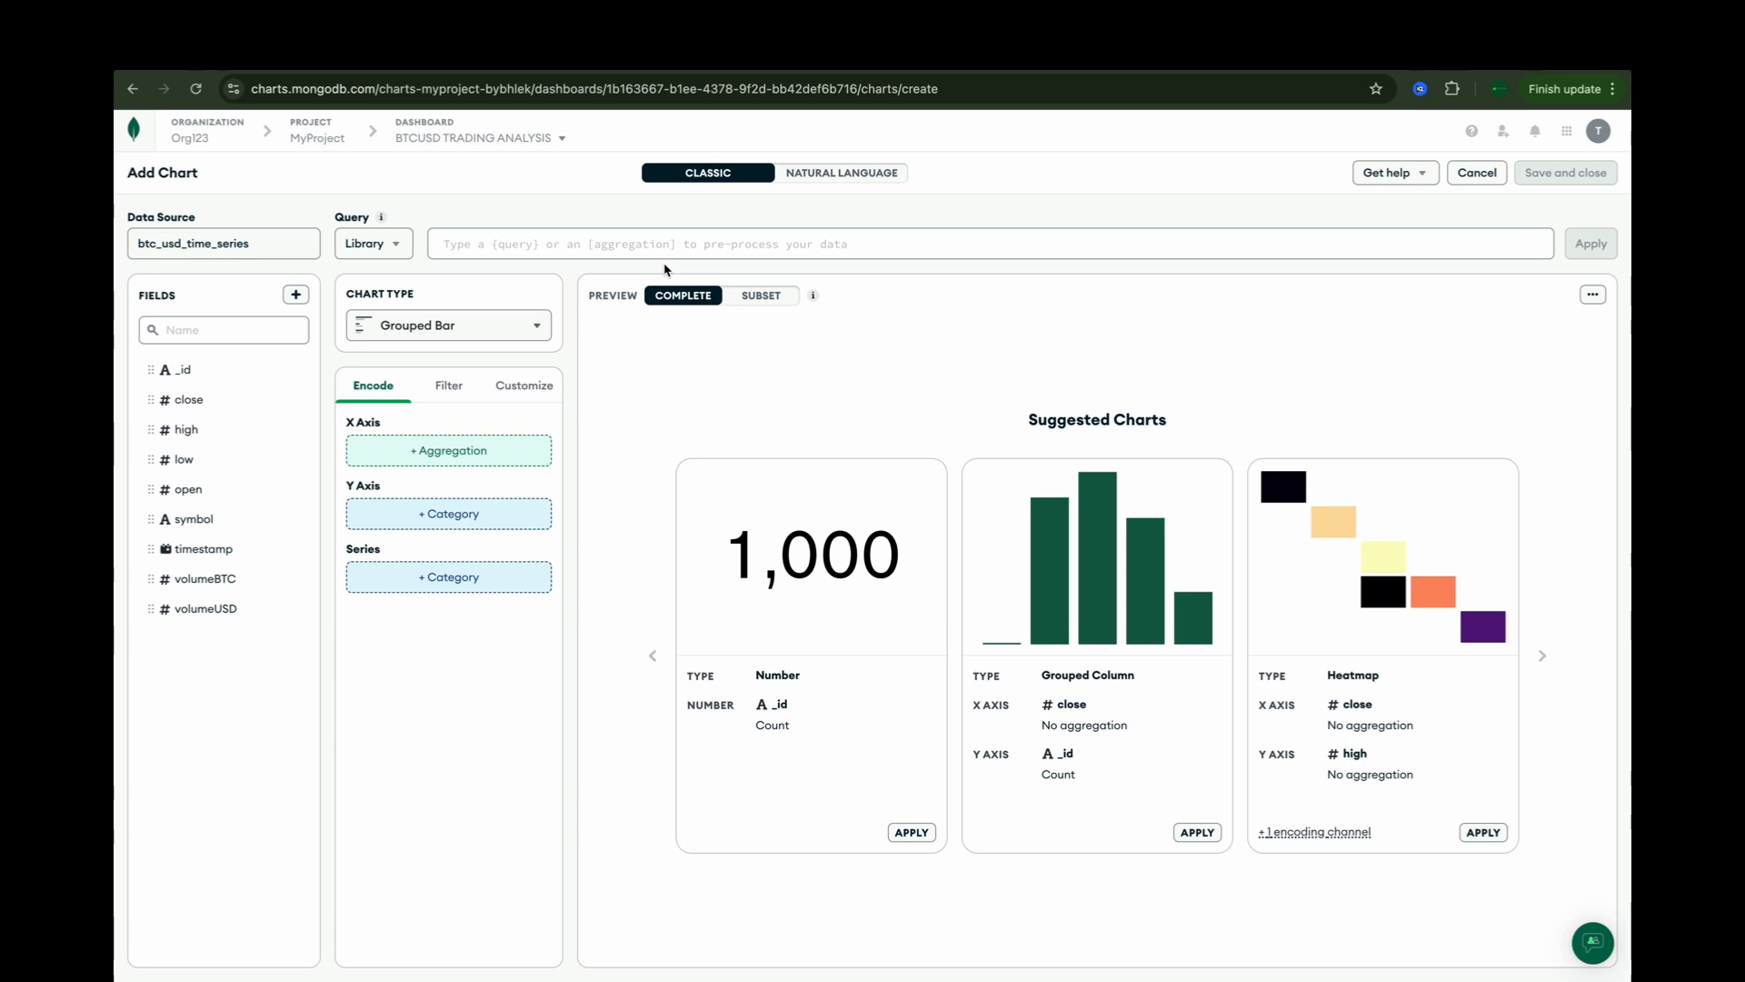
Step: Paste and apply an aggregation pipeline computing dailyAvg of close per date and movingAvg over documents [-6, 0], and review its stages
{"action": "left_click", "coordinate": [659, 246]}
{"action": "type", "text": "[   {     $project: {       date: { $dateToString: { format: \"%Y-%m-%d\", date: \"$timestamp\" } },       close: 1     }   },   { $group: { _id: \"$date\", dailyAvg: { $avg: \"$close\" } } },   { $sort: { _id: 1 } },   {     $setWindowFields: {       sortBy: { _id: 1 },       output: {         movingAvg: { $avg: \"$dailyAvg\", window: { documents: [-6, 0] } }       }     }   } ]"}
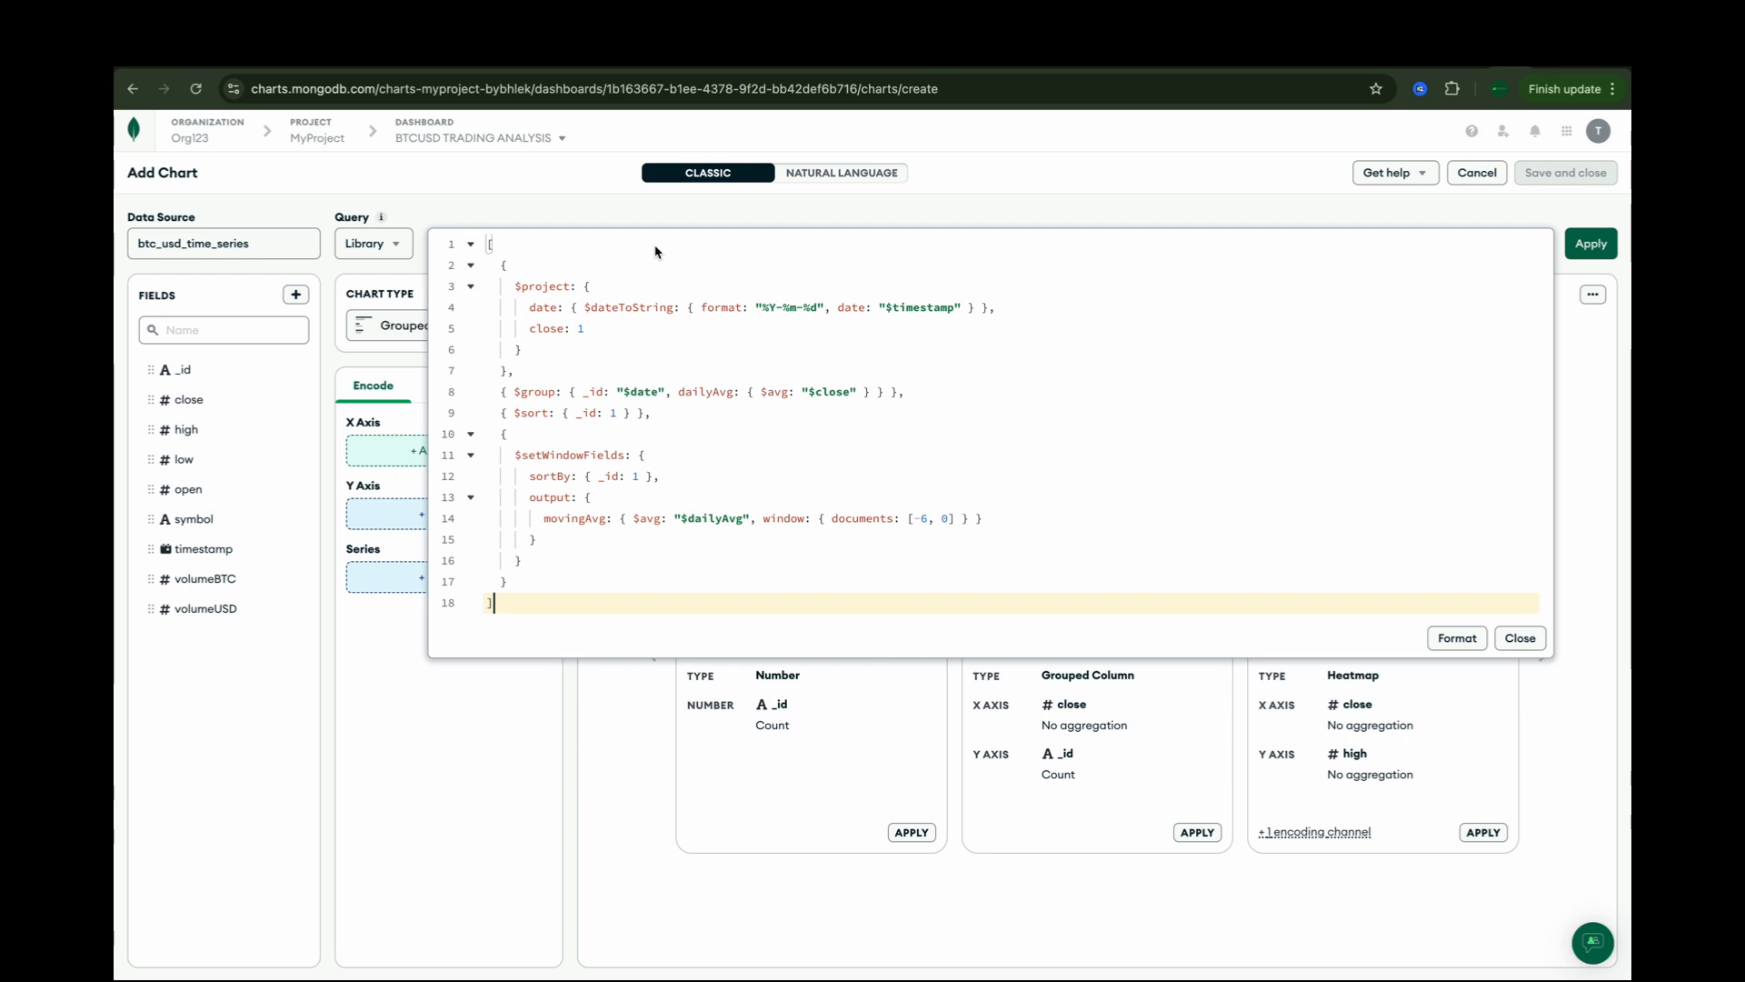
{"action": "left_click", "coordinate": [1454, 637]}
{"action": "left_click", "coordinate": [1588, 247]}
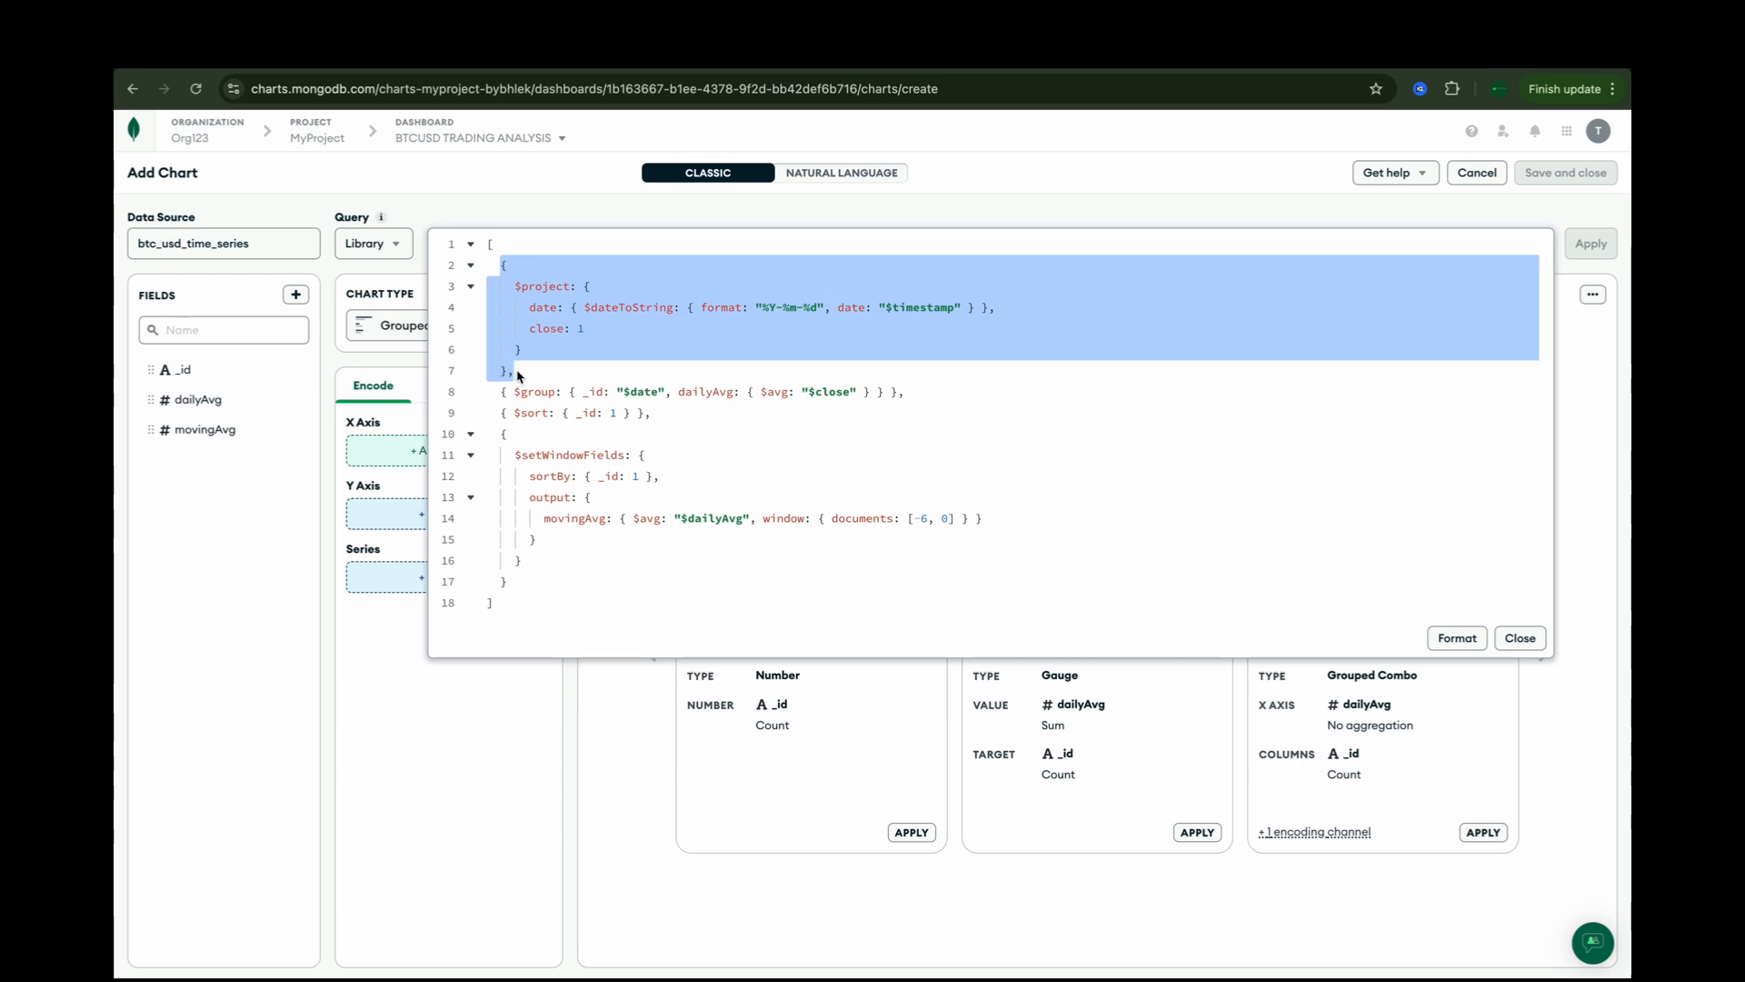
{"action": "left_click_drag", "start_coordinate": [496, 391], "coordinate": [683, 423]}
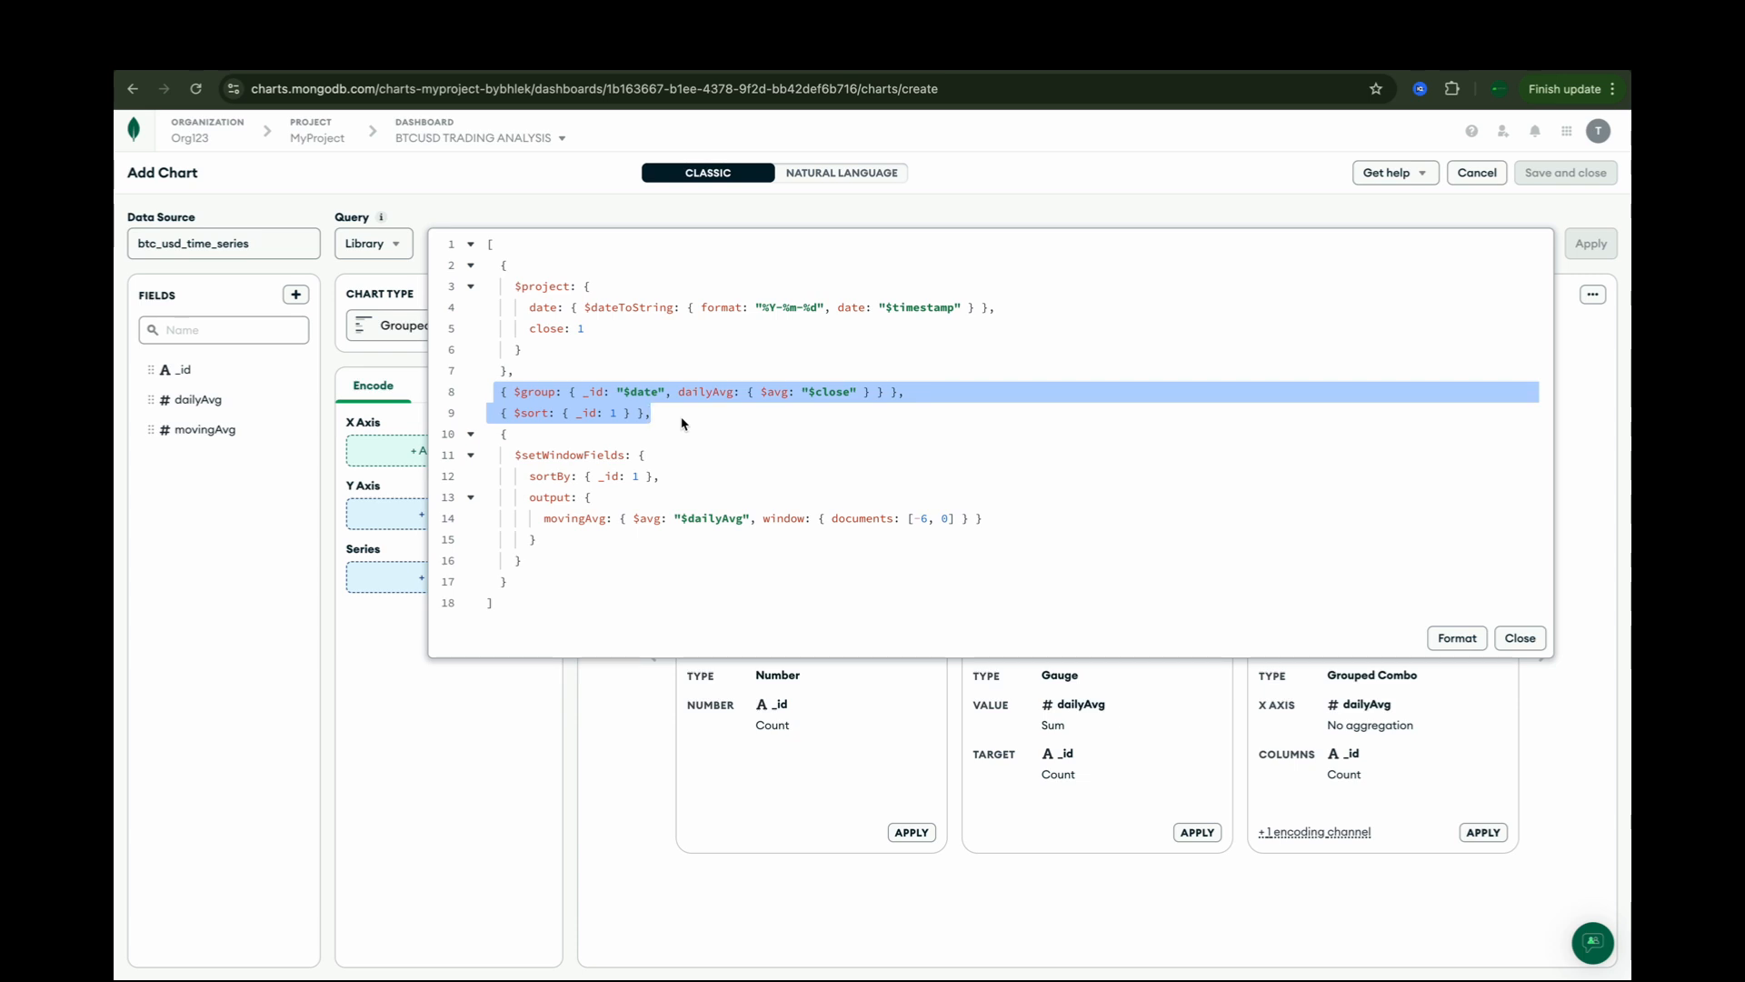
{"action": "left_click_drag", "start_coordinate": [499, 434], "coordinate": [536, 586]}
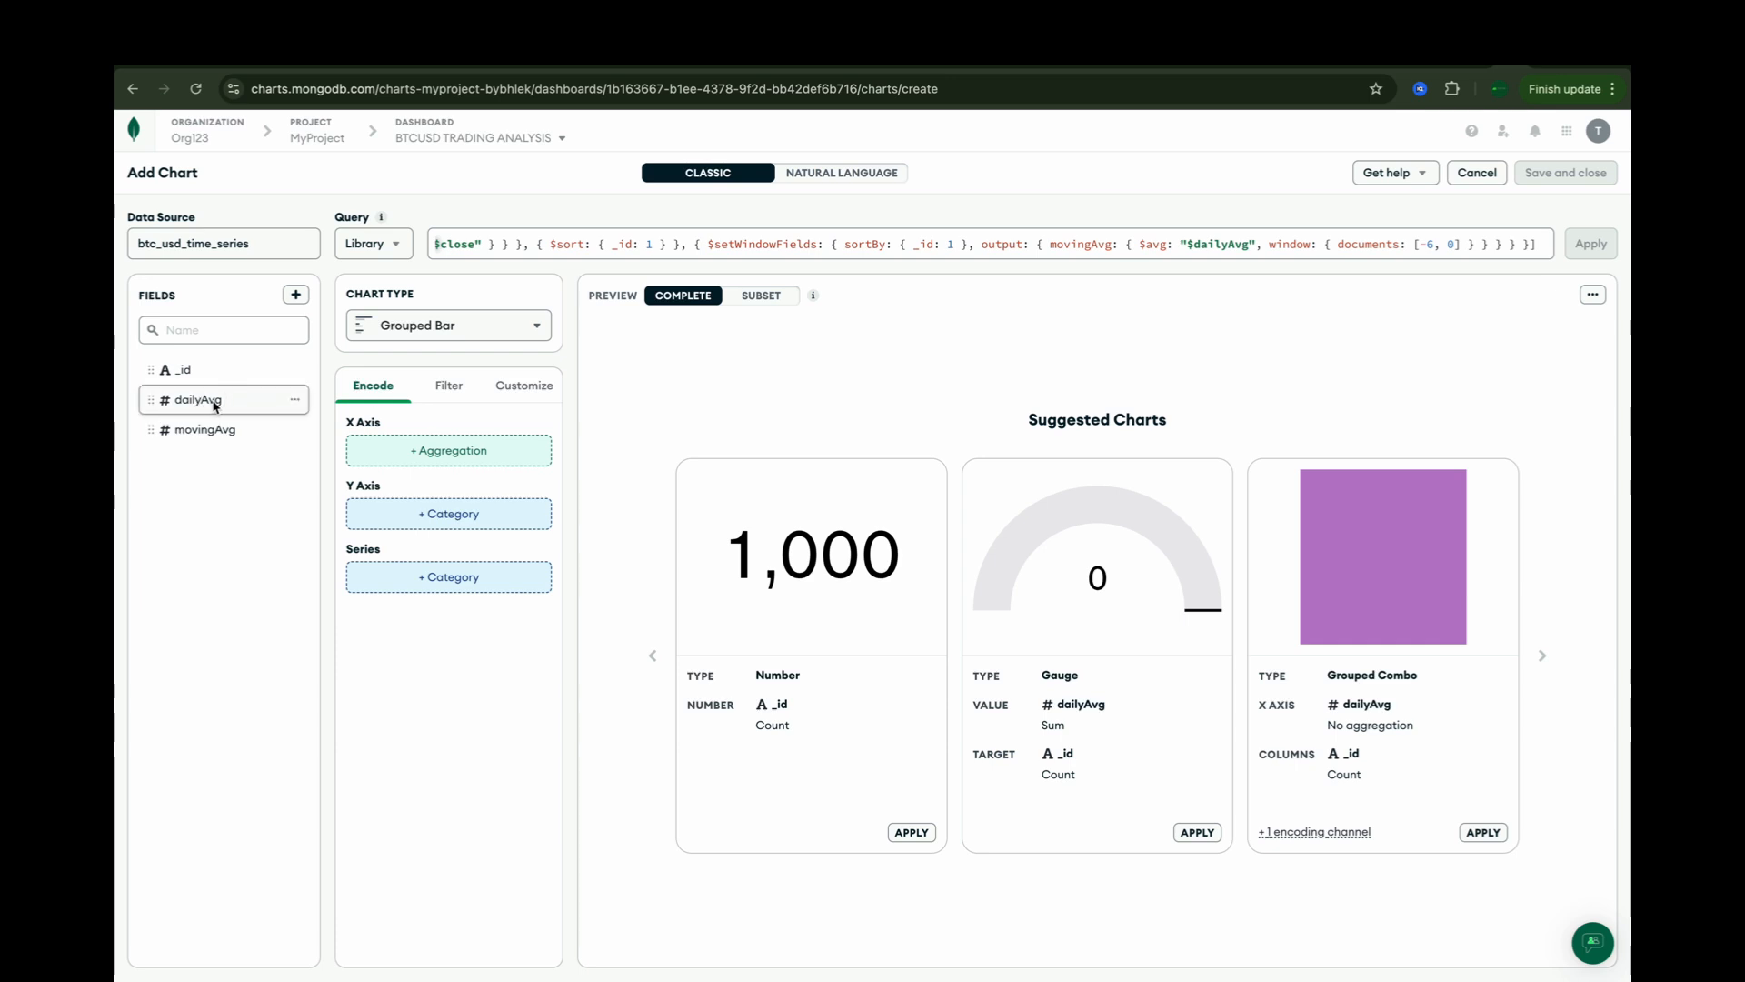
Step: Change the chart type to Discrete Line
{"action": "left_click", "coordinate": [475, 331]}
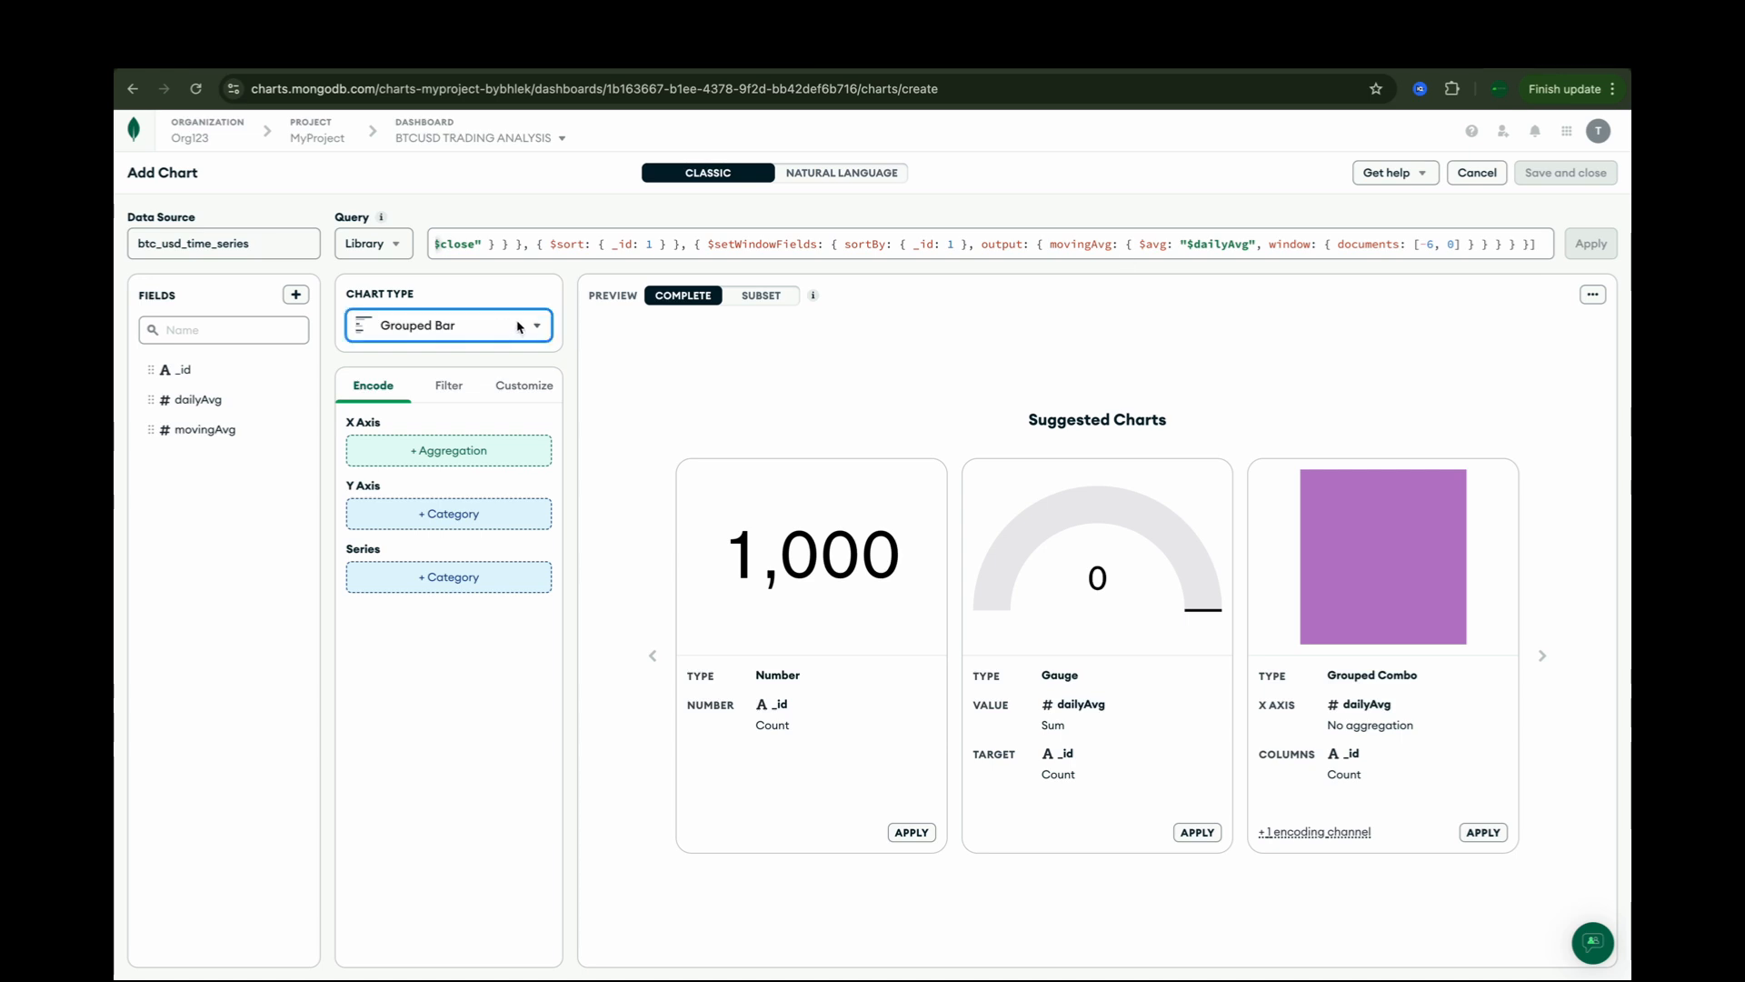
{"action": "left_click", "coordinate": [518, 325]}
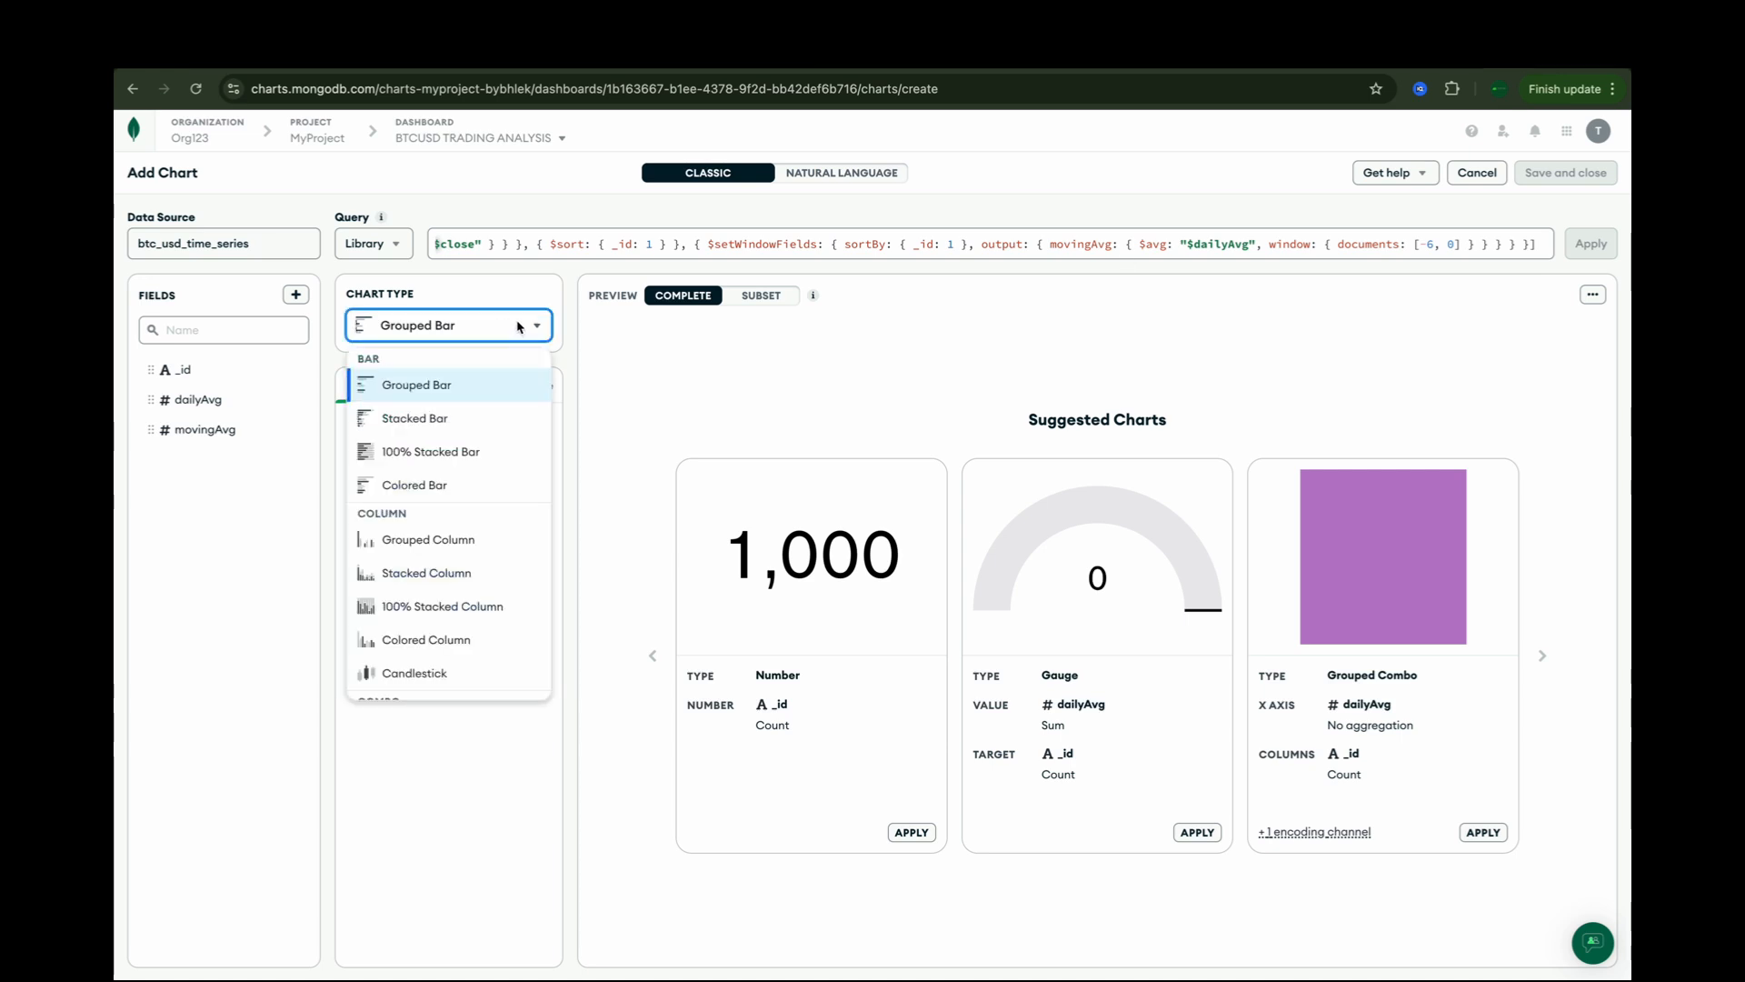
{"action": "scroll", "coordinate": [461, 574], "scroll_direction": "down", "scroll_amount": 1}
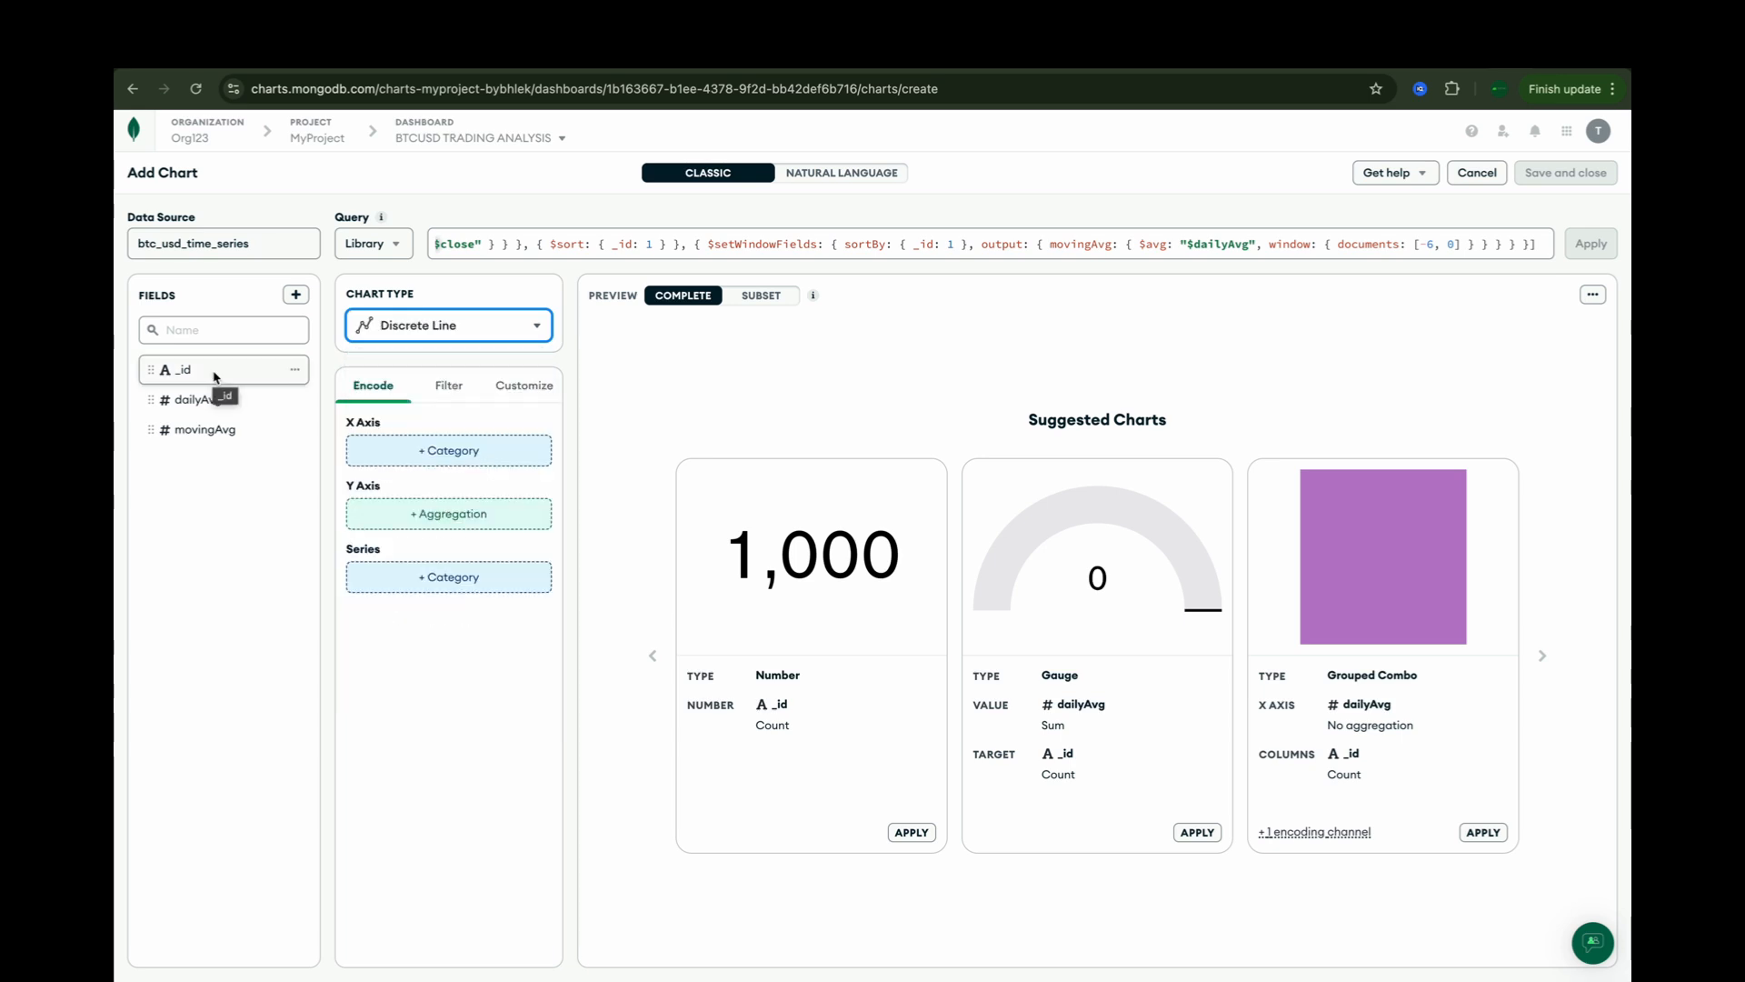
Step: Assign _id to the X axis sorted by Category, and add dailyAvg and movingAvg to the Y axis
{"action": "left_click_drag", "start_coordinate": [215, 376], "coordinate": [432, 454]}
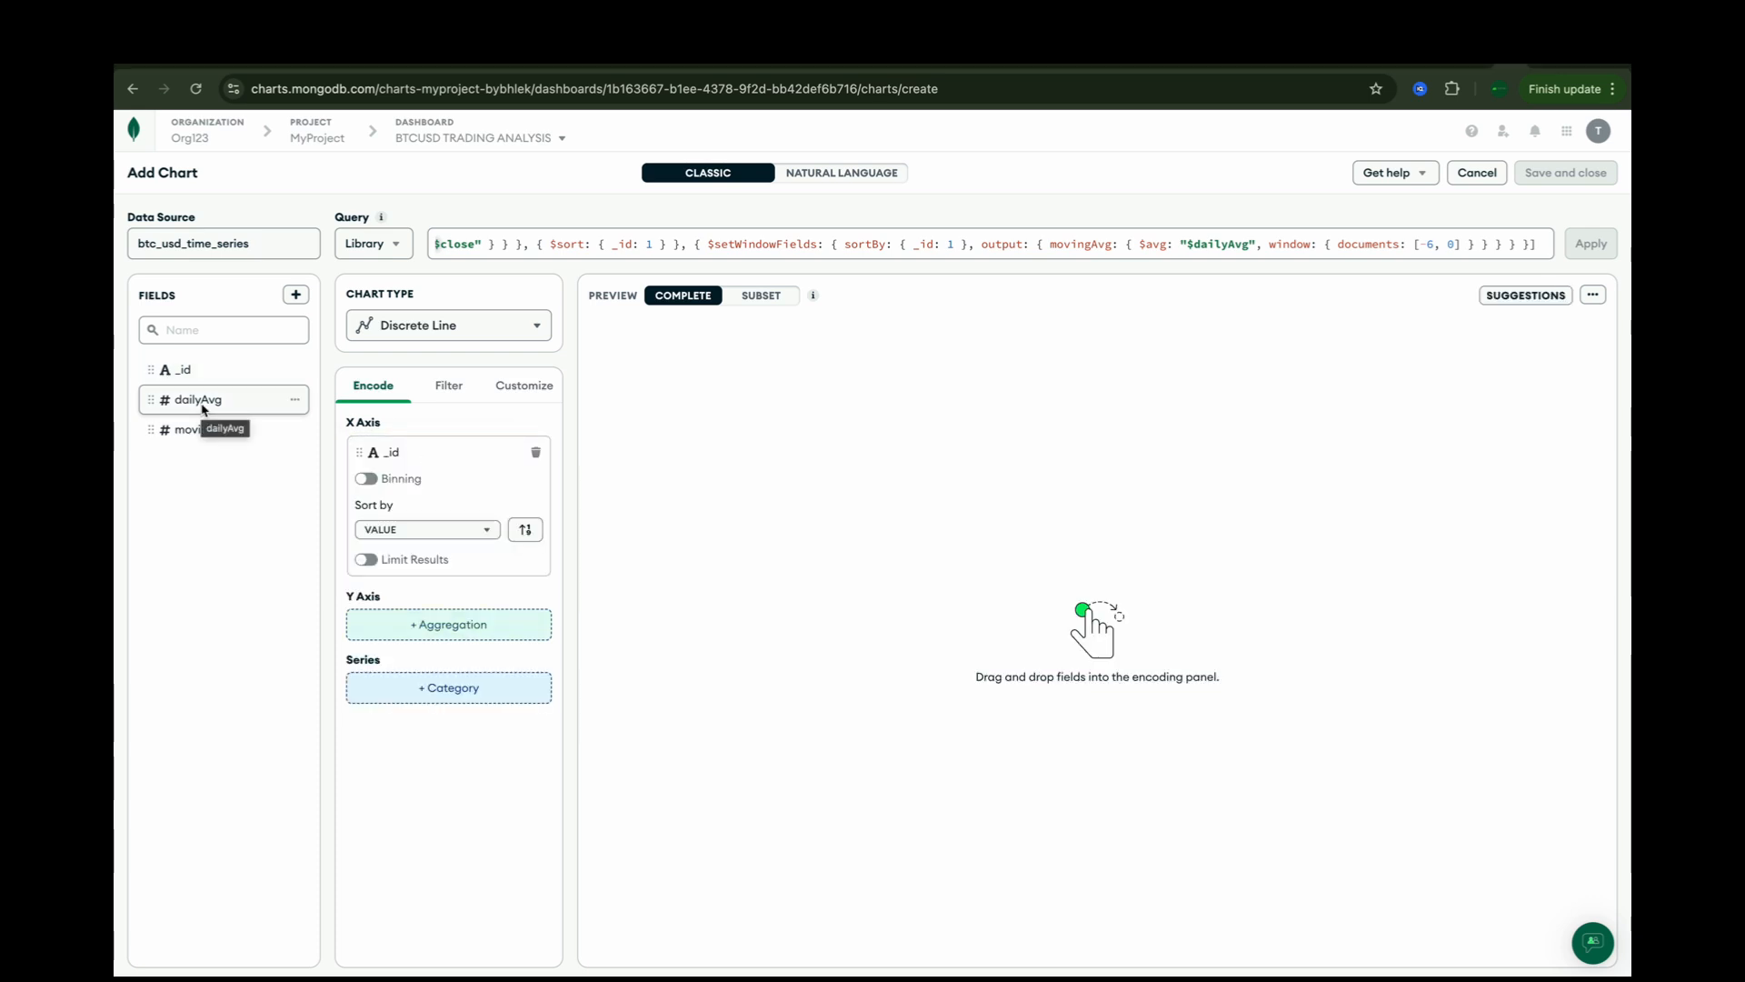
{"action": "left_click_drag", "start_coordinate": [204, 409], "coordinate": [428, 625]}
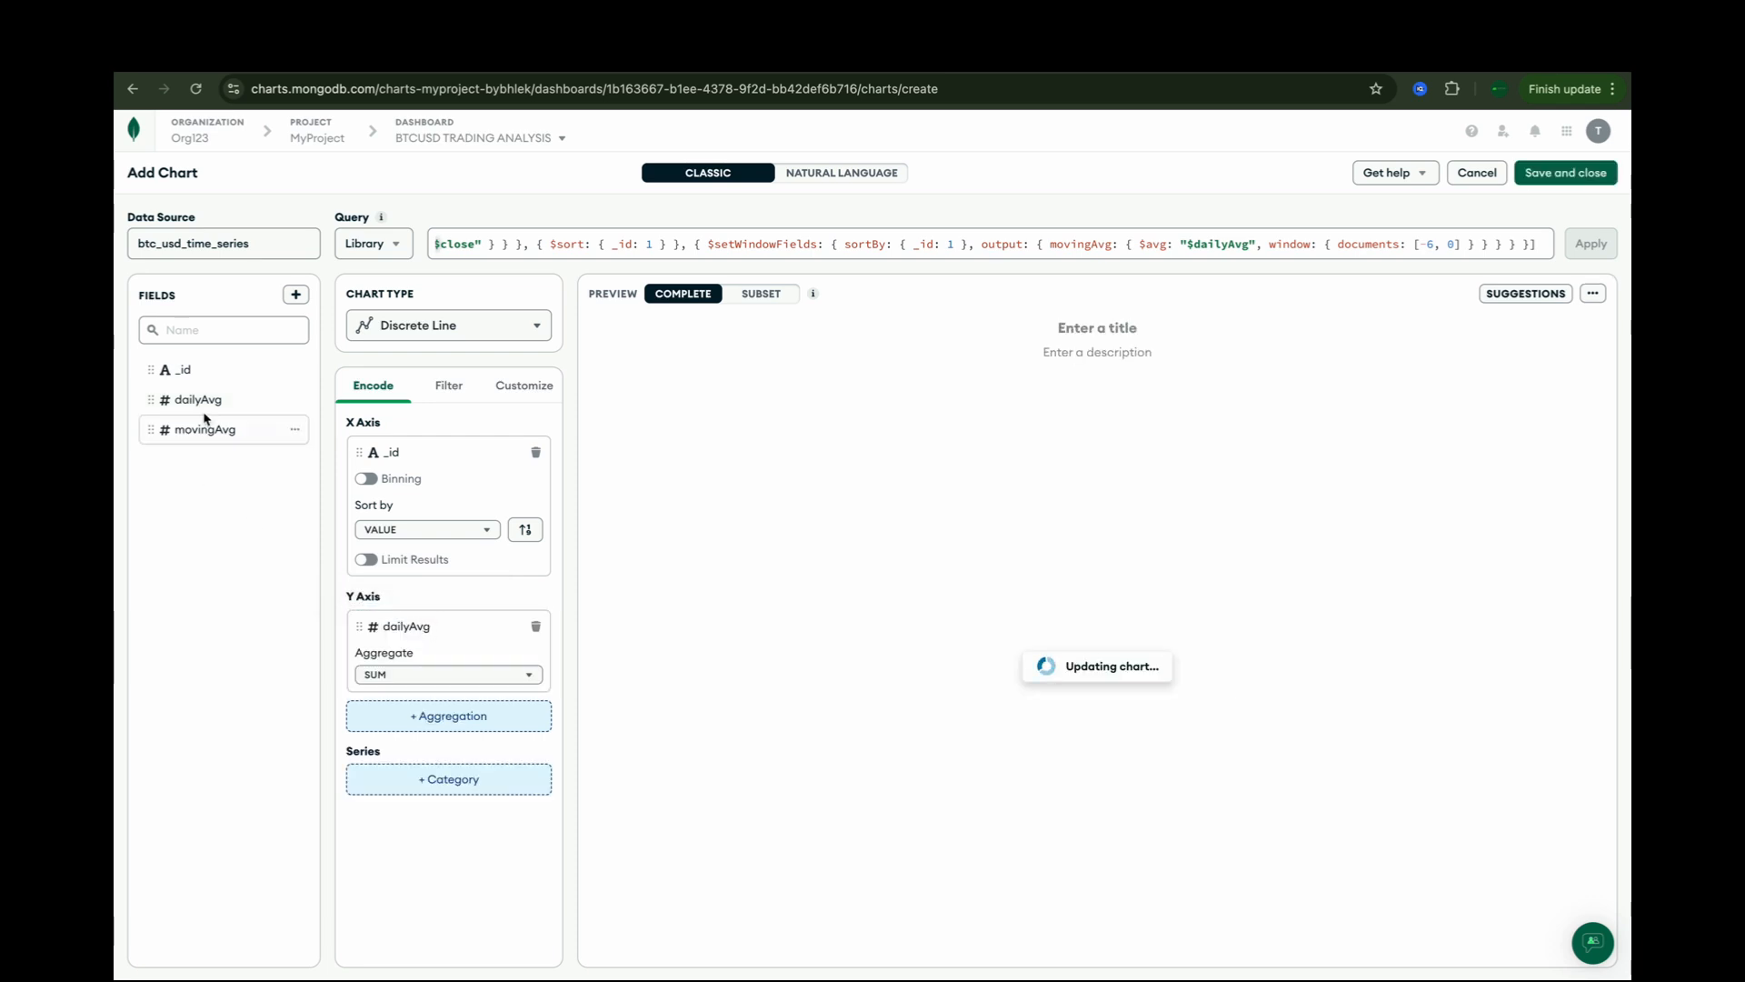
{"action": "left_click_drag", "start_coordinate": [206, 429], "coordinate": [435, 709]}
{"action": "left_click", "coordinate": [463, 530]}
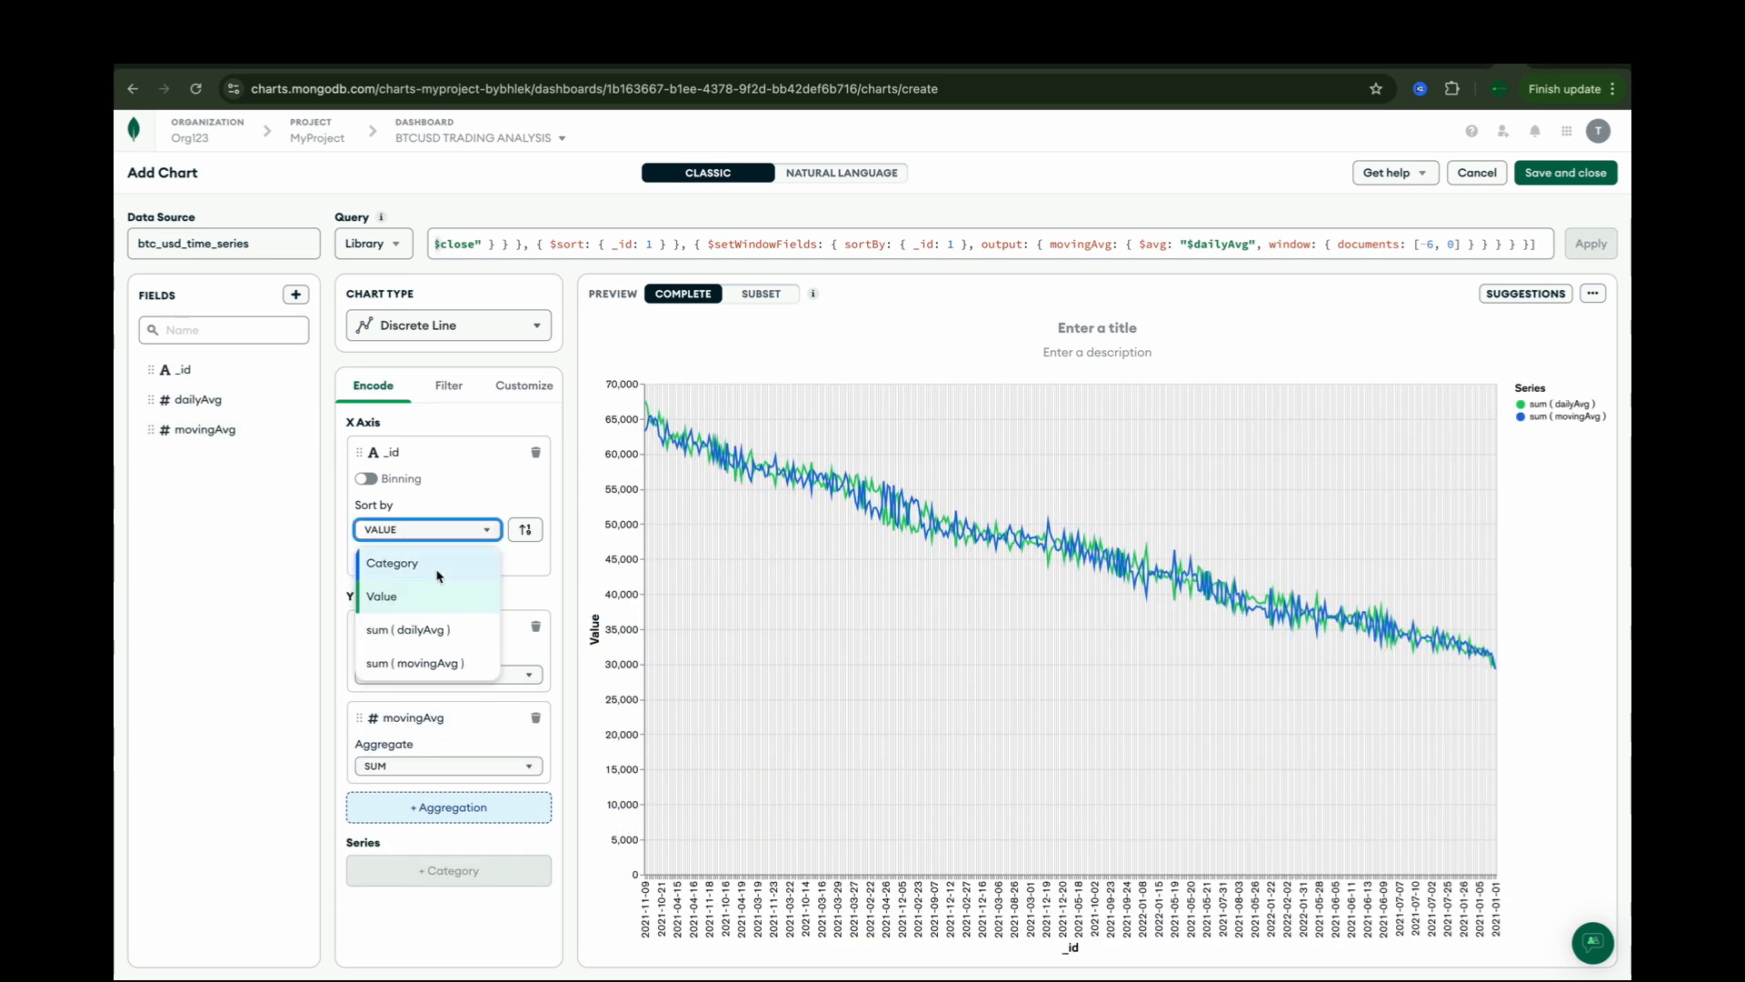
{"action": "left_click", "coordinate": [391, 563]}
Step: Title the chart "Daily Average & Moving Average" and save it to the dashboard
{"action": "left_click", "coordinate": [1070, 325]}
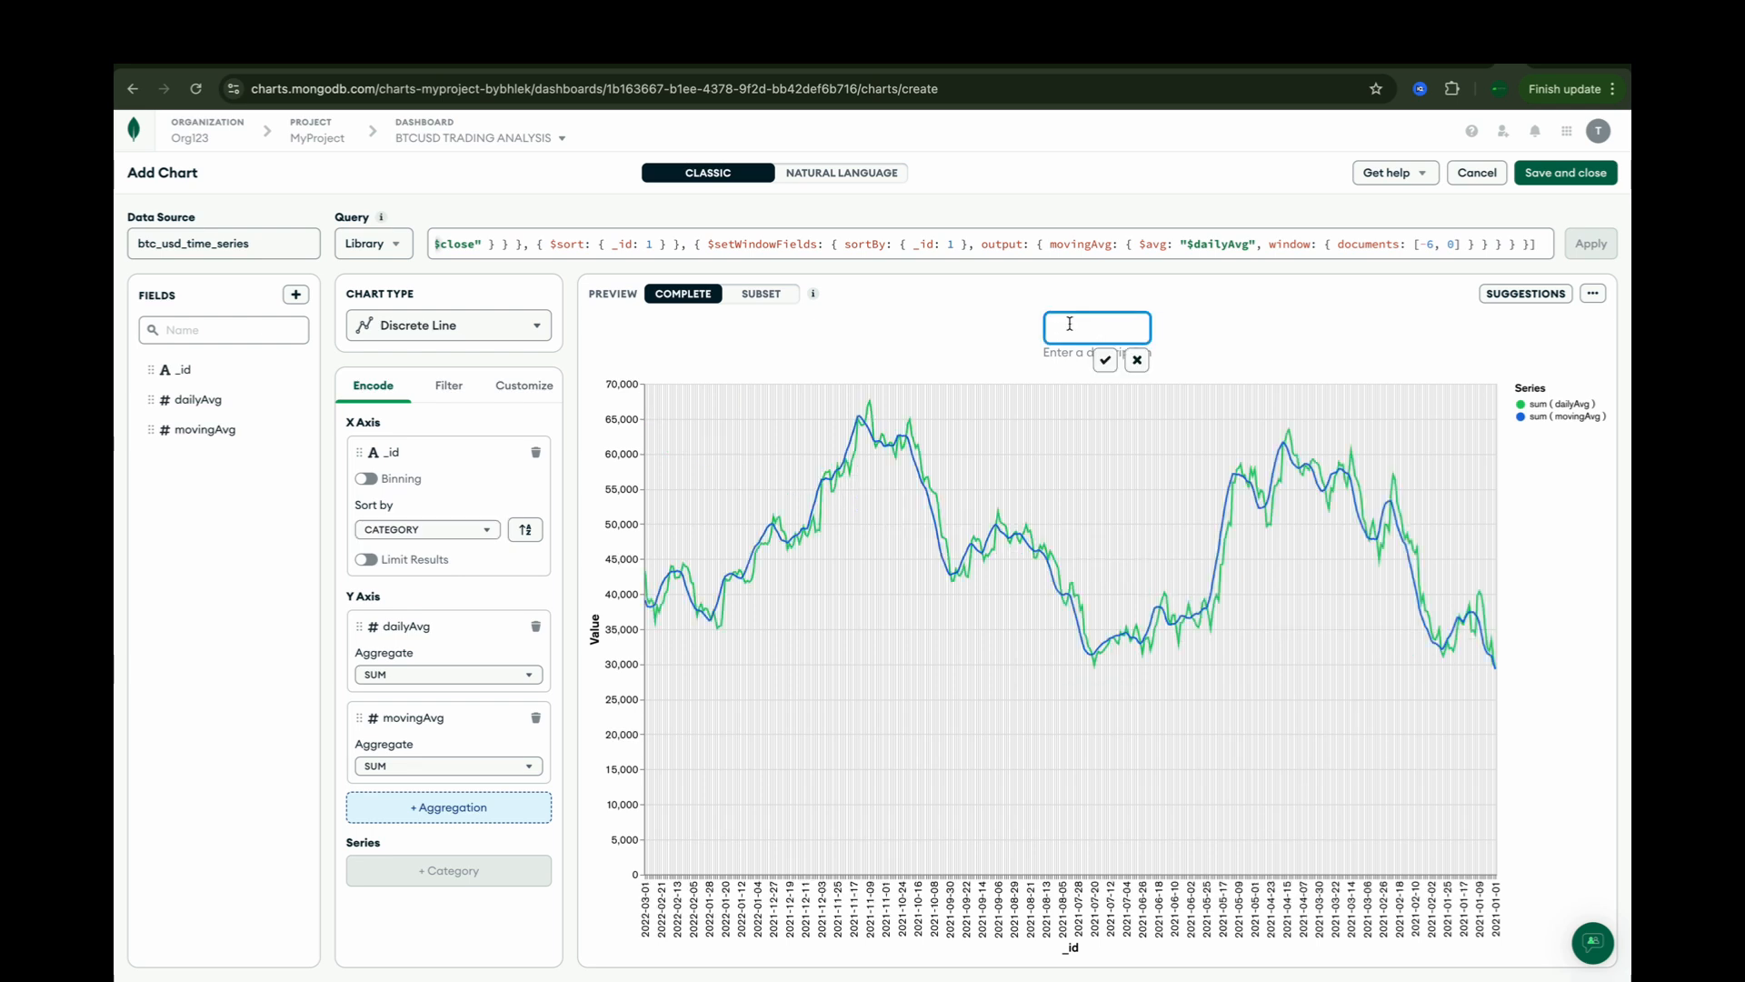
{"action": "type", "text": "Daily"}
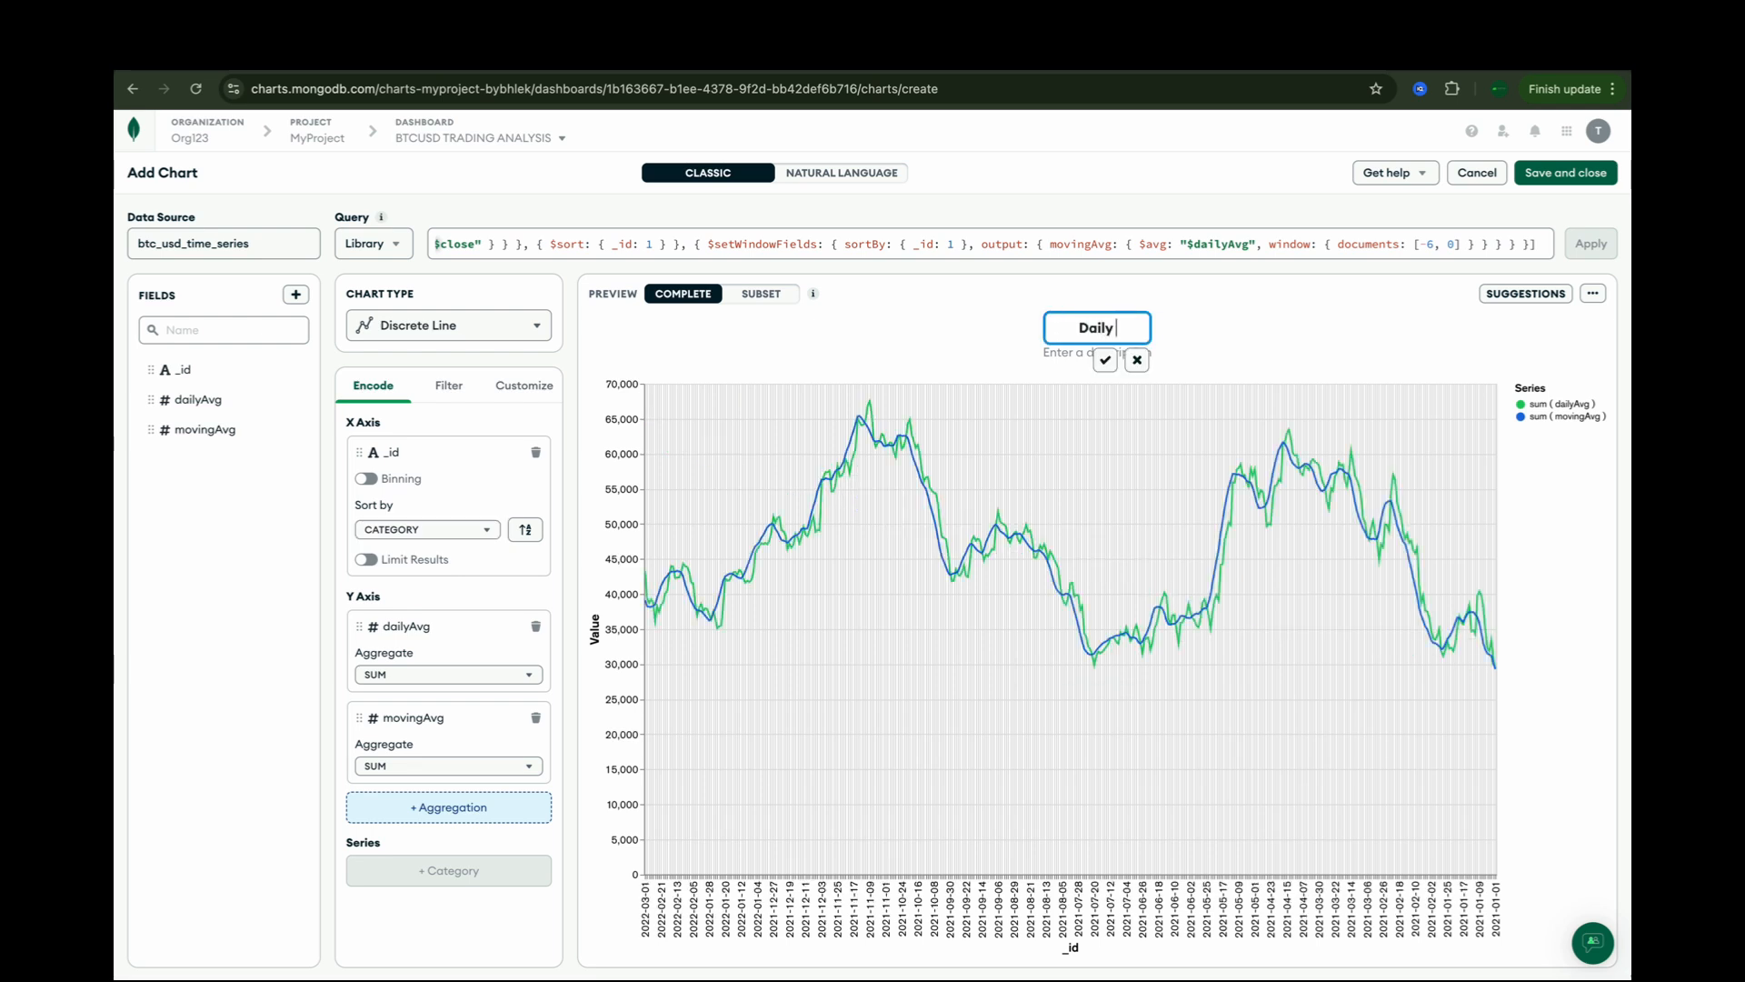
{"action": "type", "text": " Average and M"}
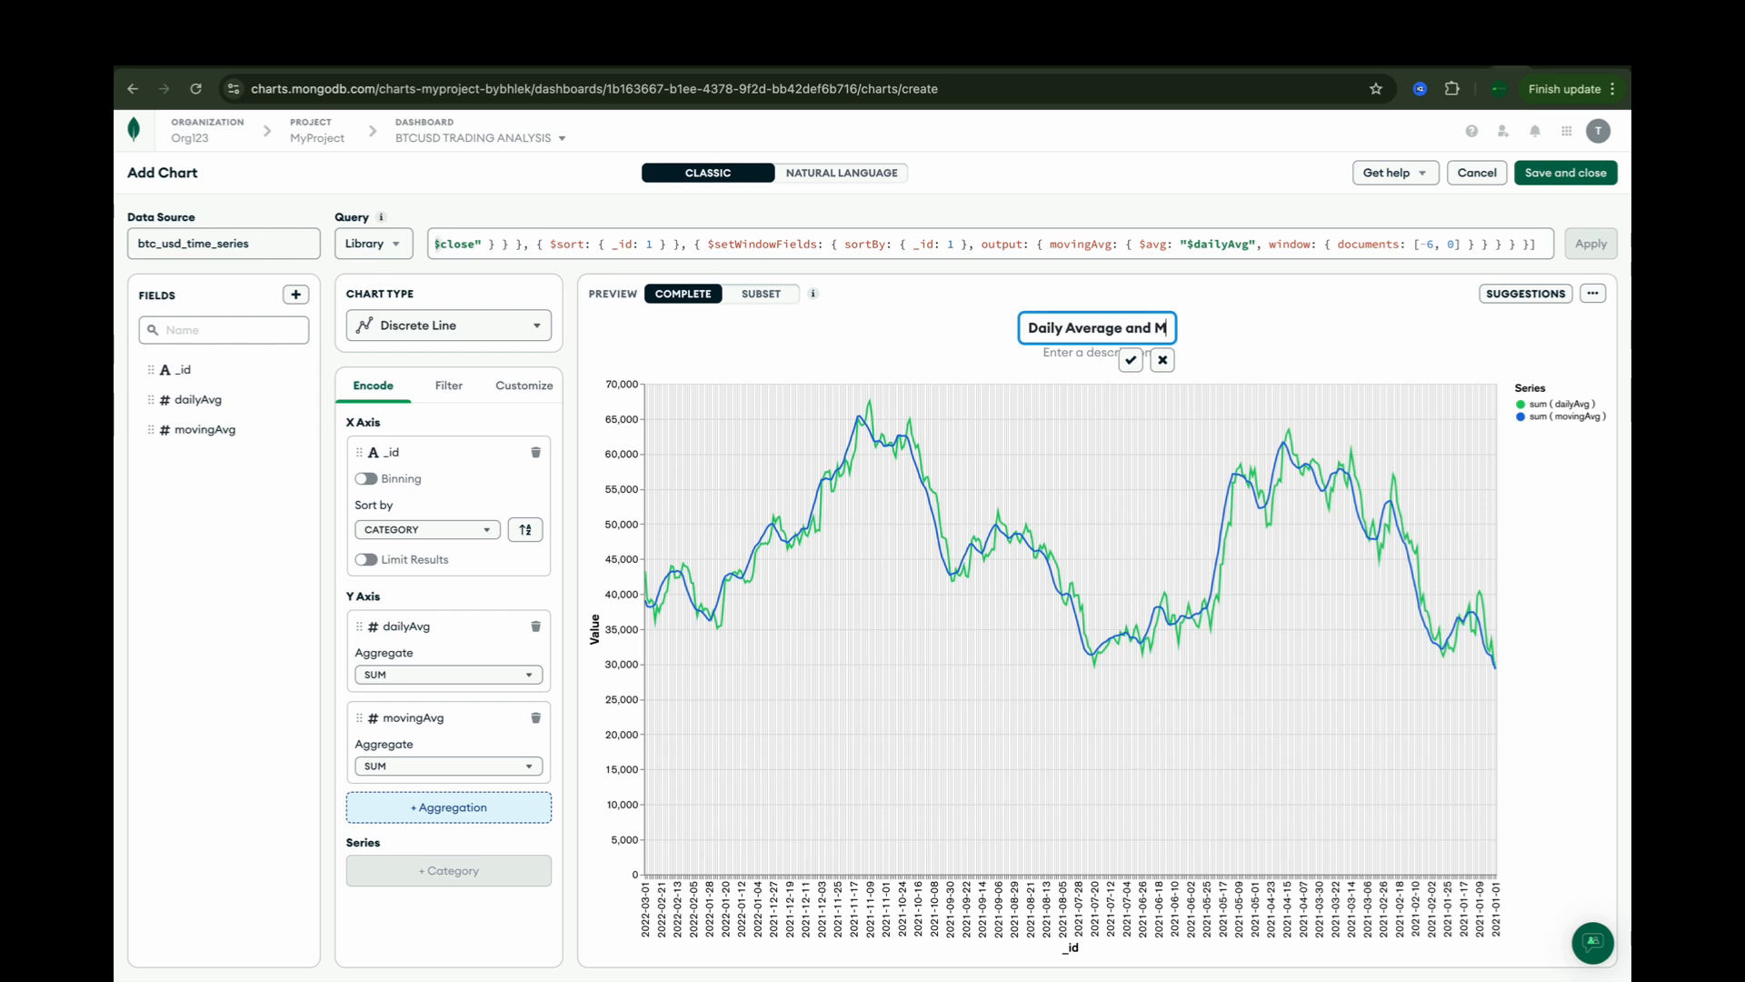
{"action": "type", "text": "oving"}
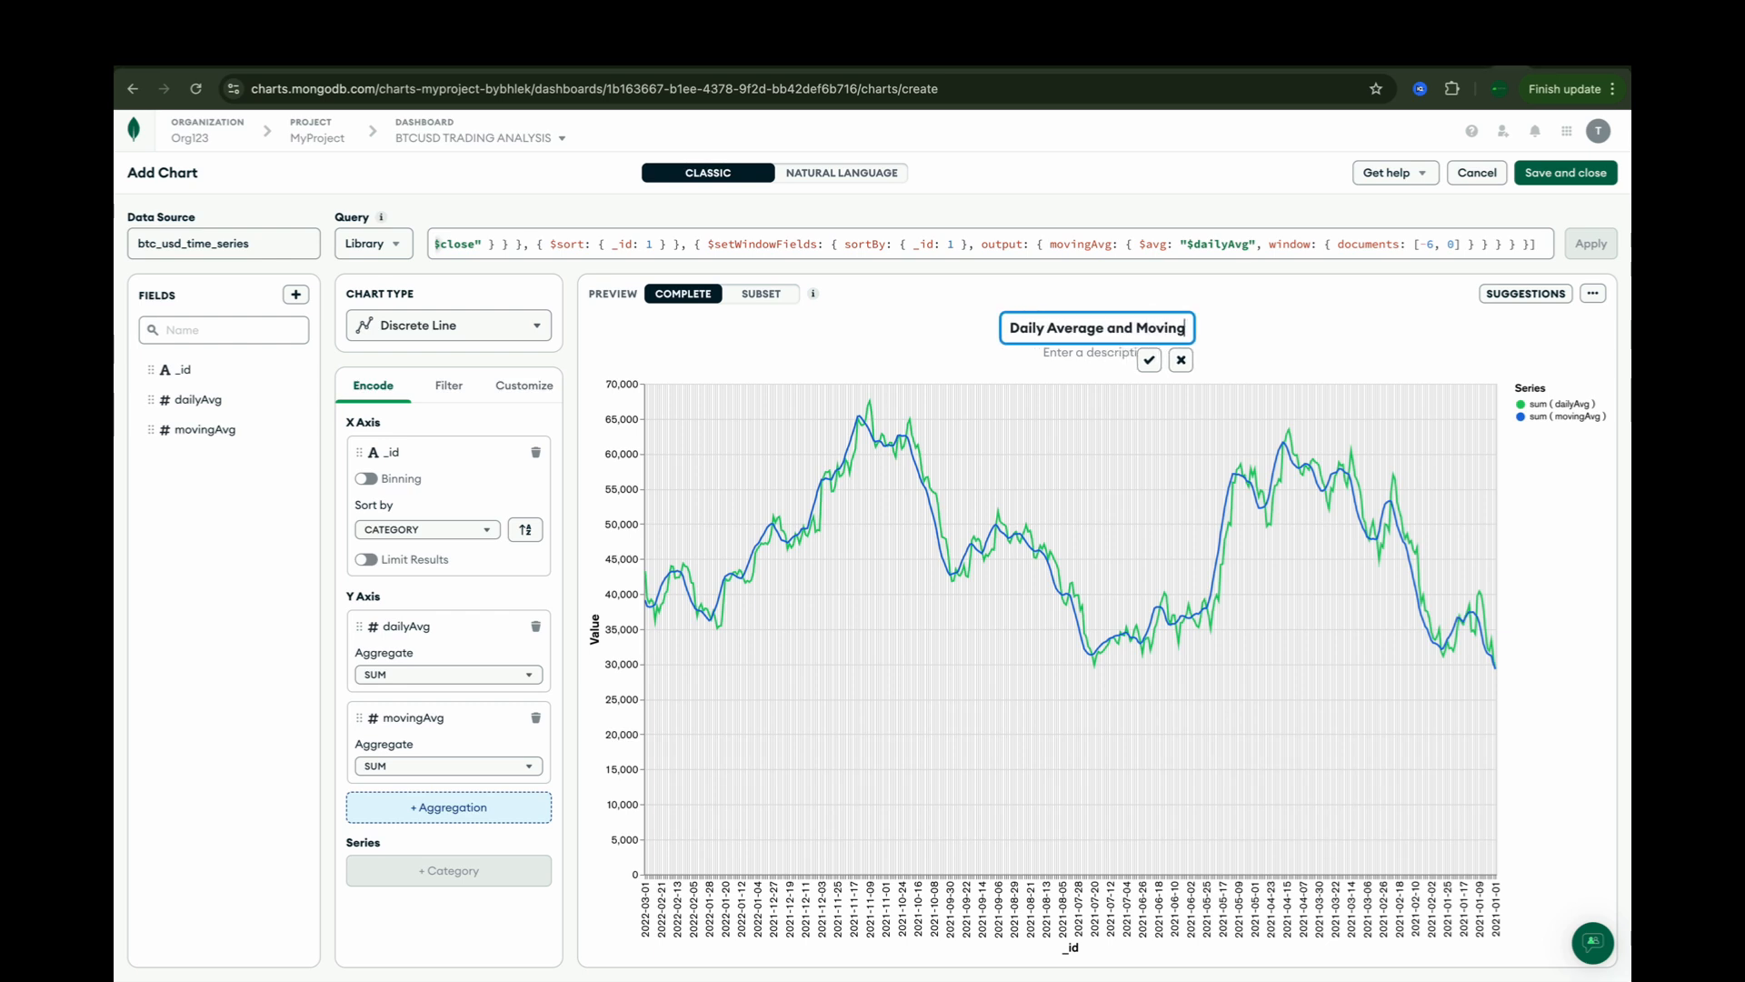
{"action": "type", "text": " Average"}
{"action": "key", "text": "Return"}
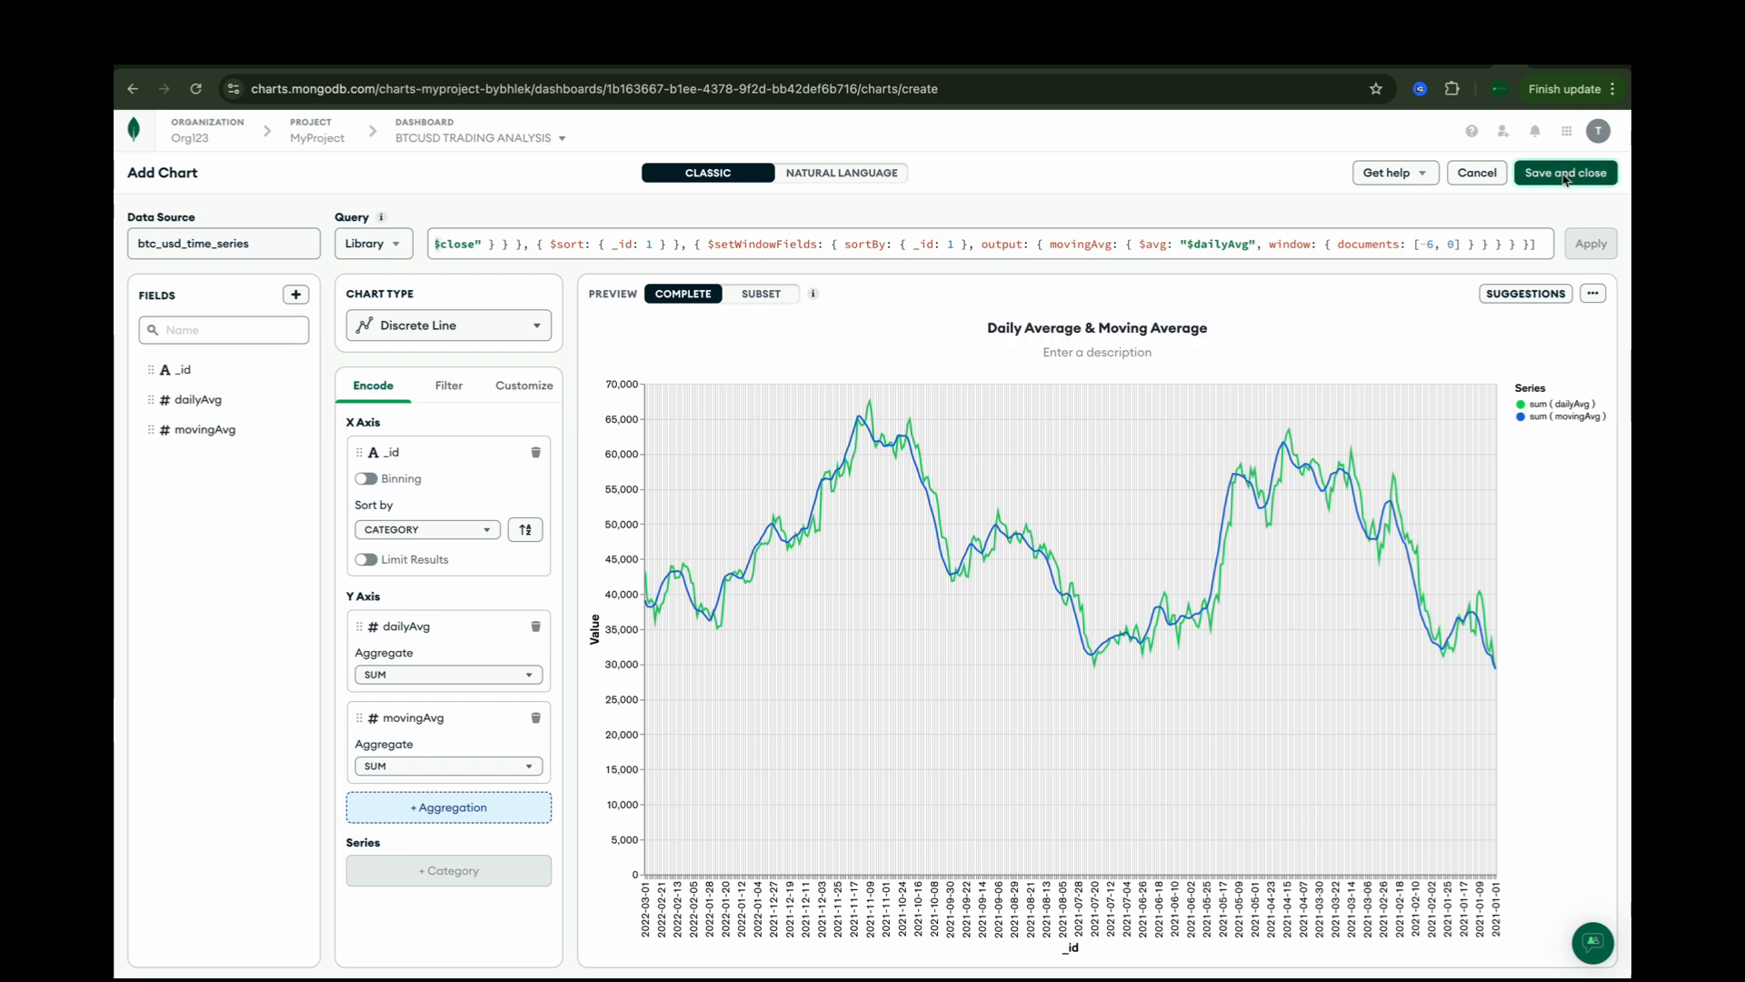
{"action": "left_click", "coordinate": [1564, 174]}
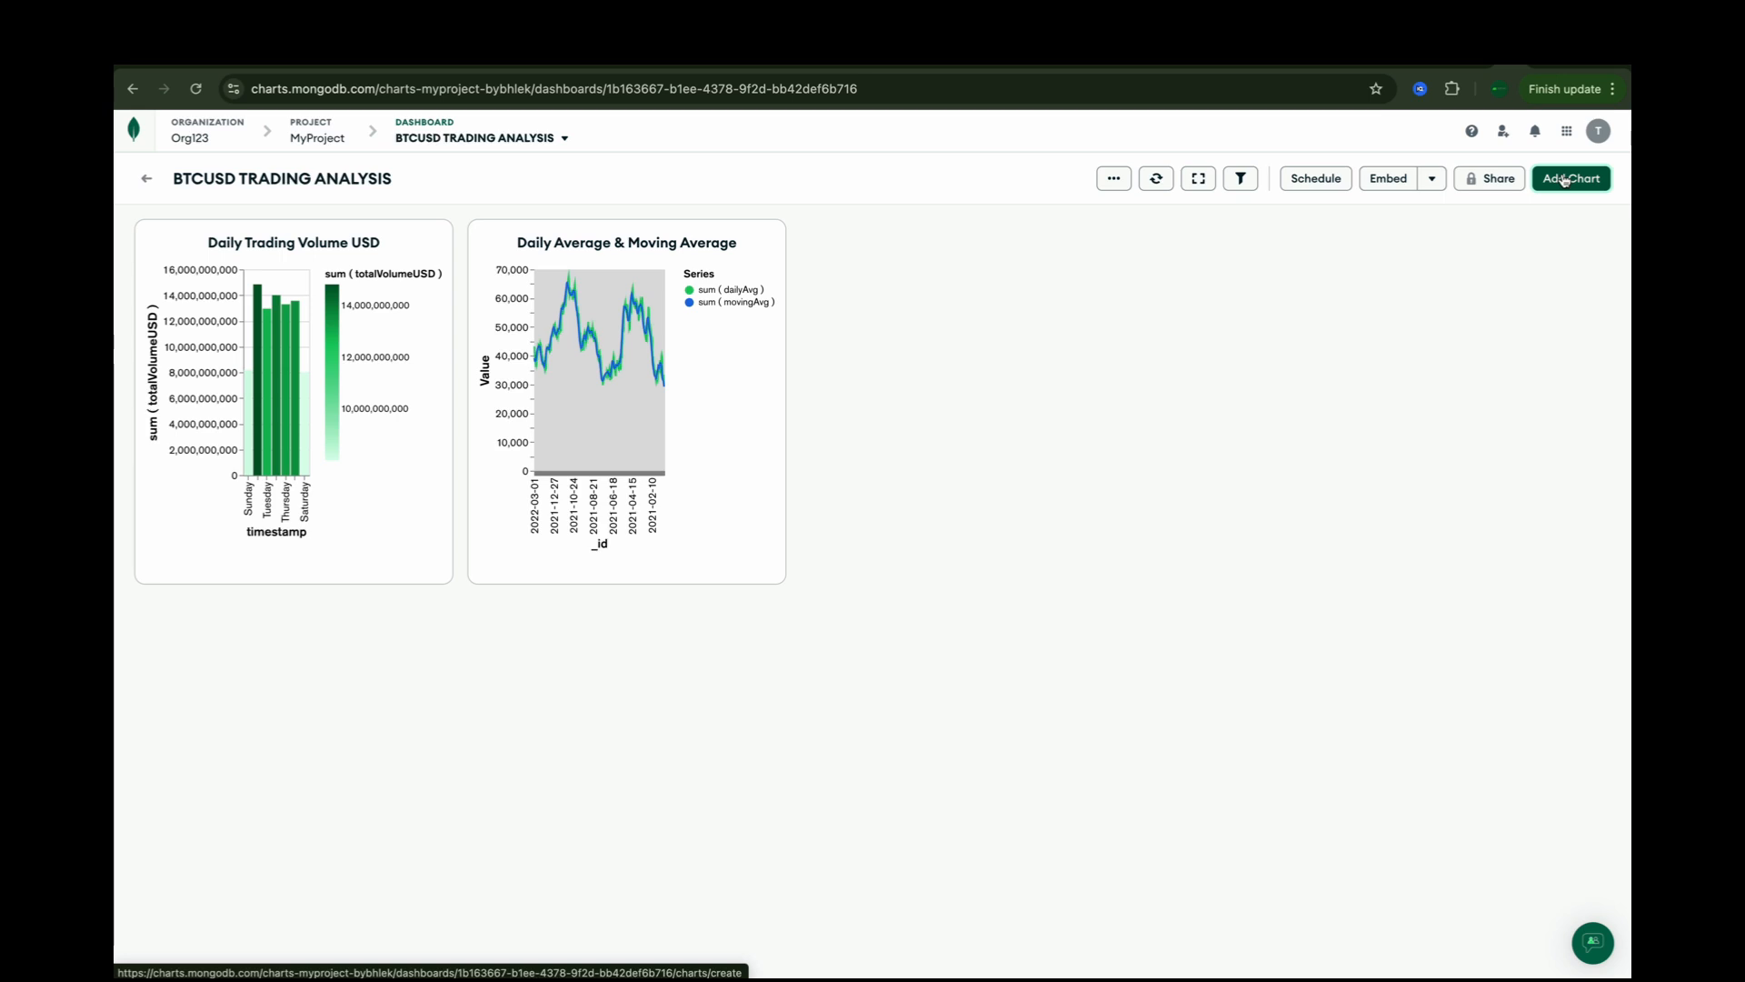
Step: Add a new chart to the dashboard and set its chart type to Colored Column
{"action": "left_click", "coordinate": [1564, 179]}
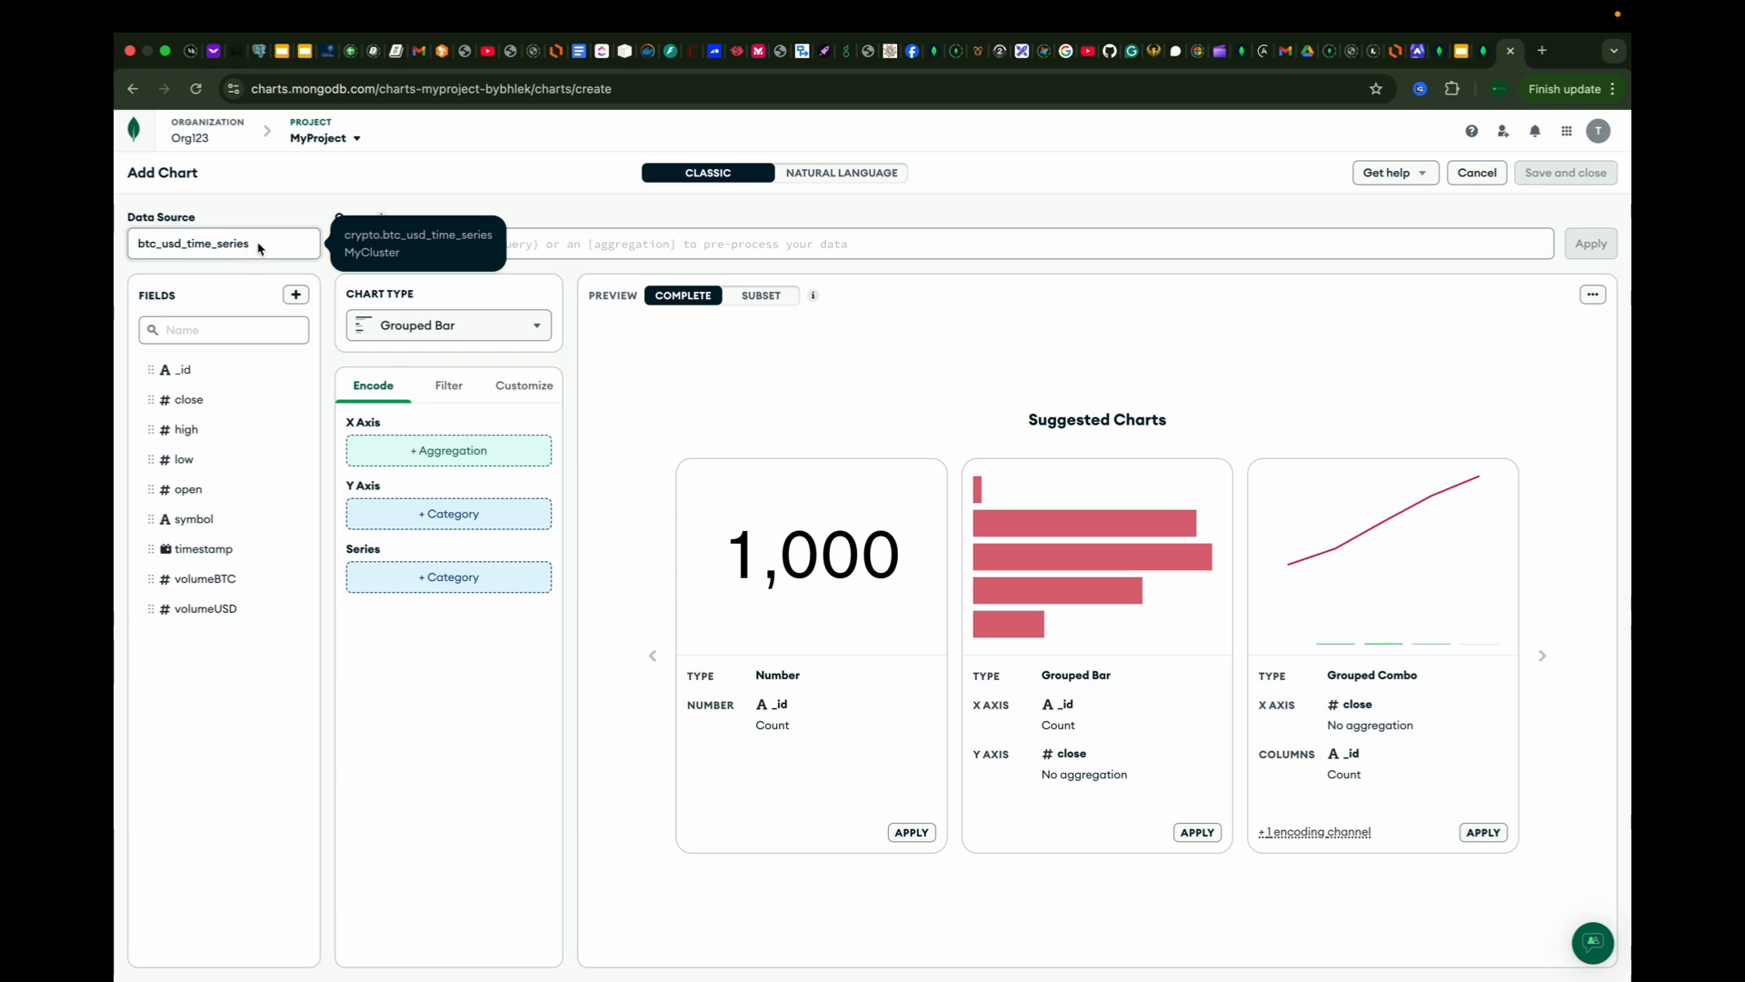
{"action": "left_click", "coordinate": [495, 333]}
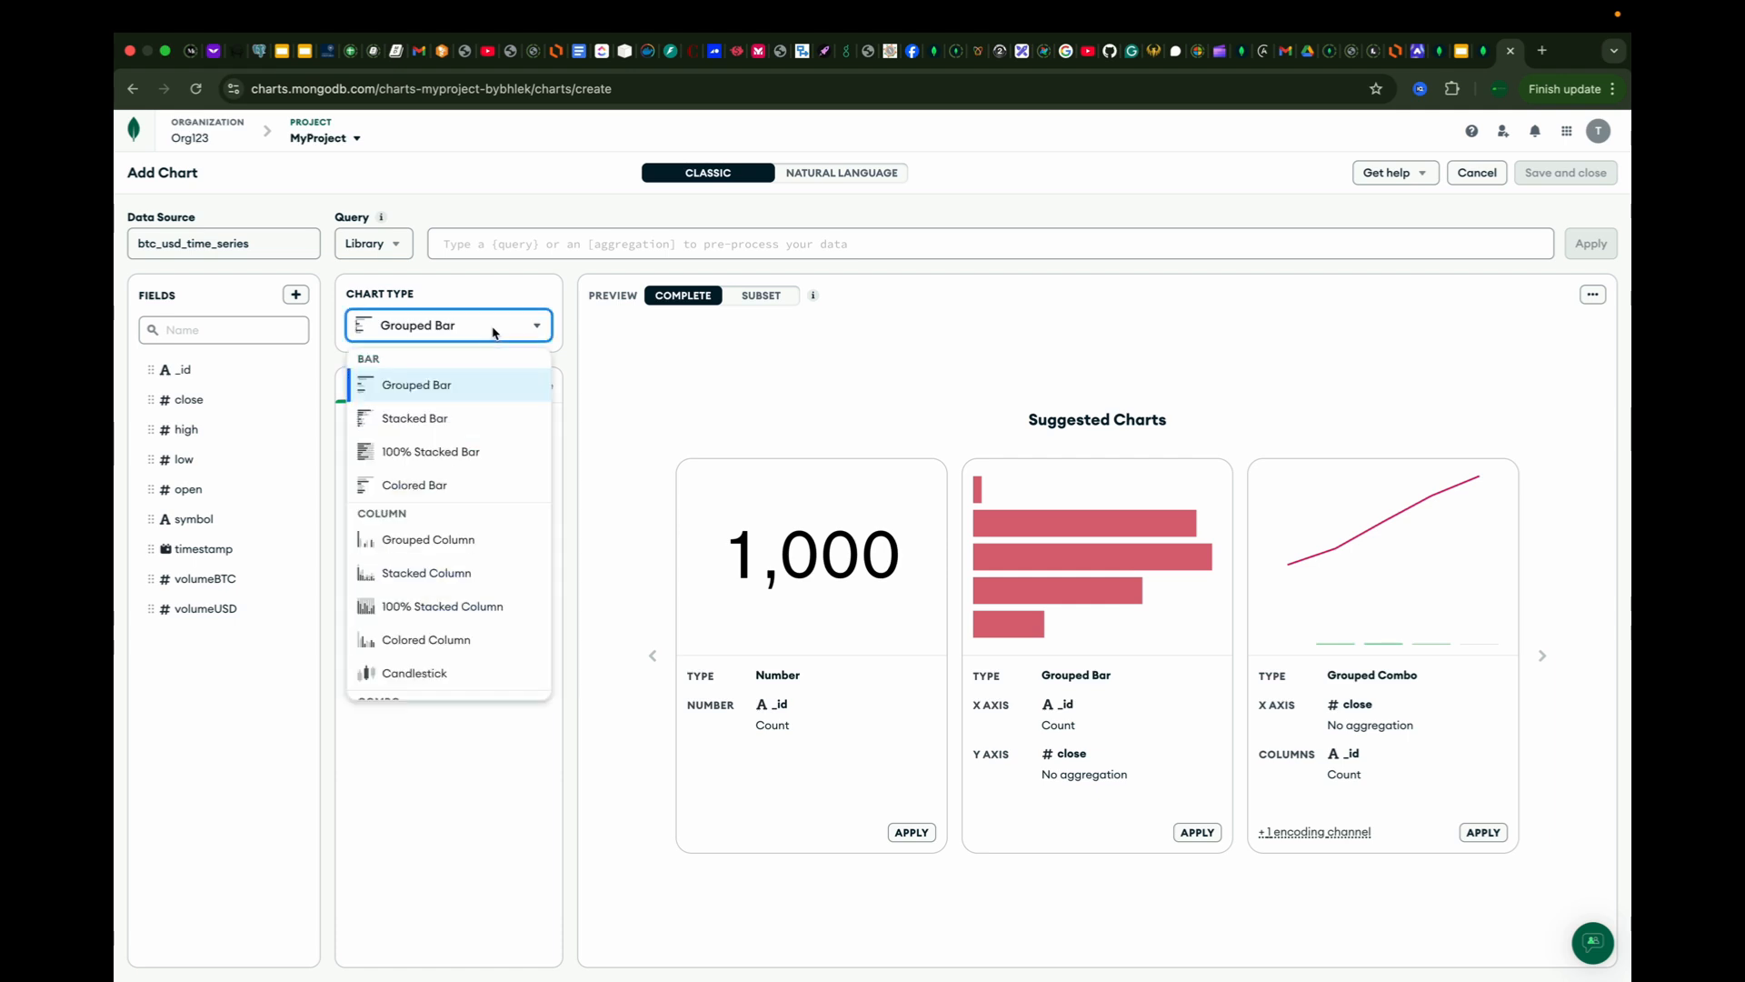
{"action": "scroll", "coordinate": [487, 482], "scroll_direction": "down", "scroll_amount": 1}
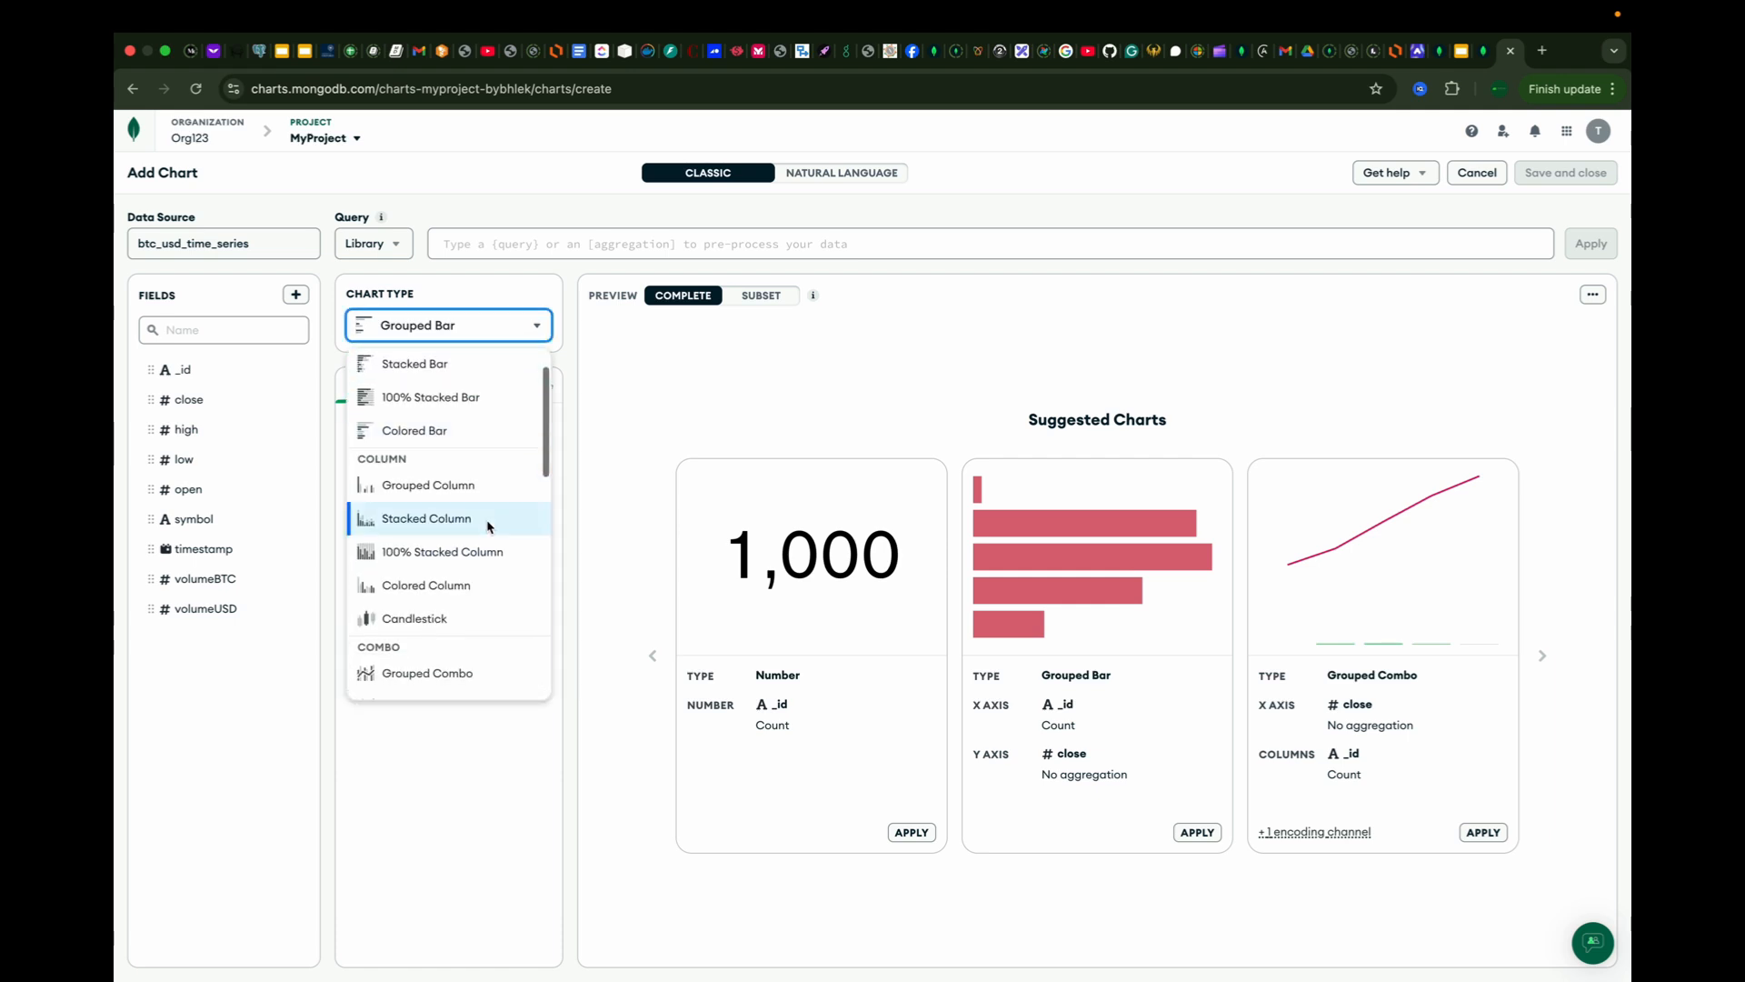
{"action": "left_click", "coordinate": [449, 588]}
Step: Paste, format and apply an aggregation pipeline that groups by $timestamp and sums $volumeUSD as totalVolumeUSD
{"action": "left_click", "coordinate": [873, 243]}
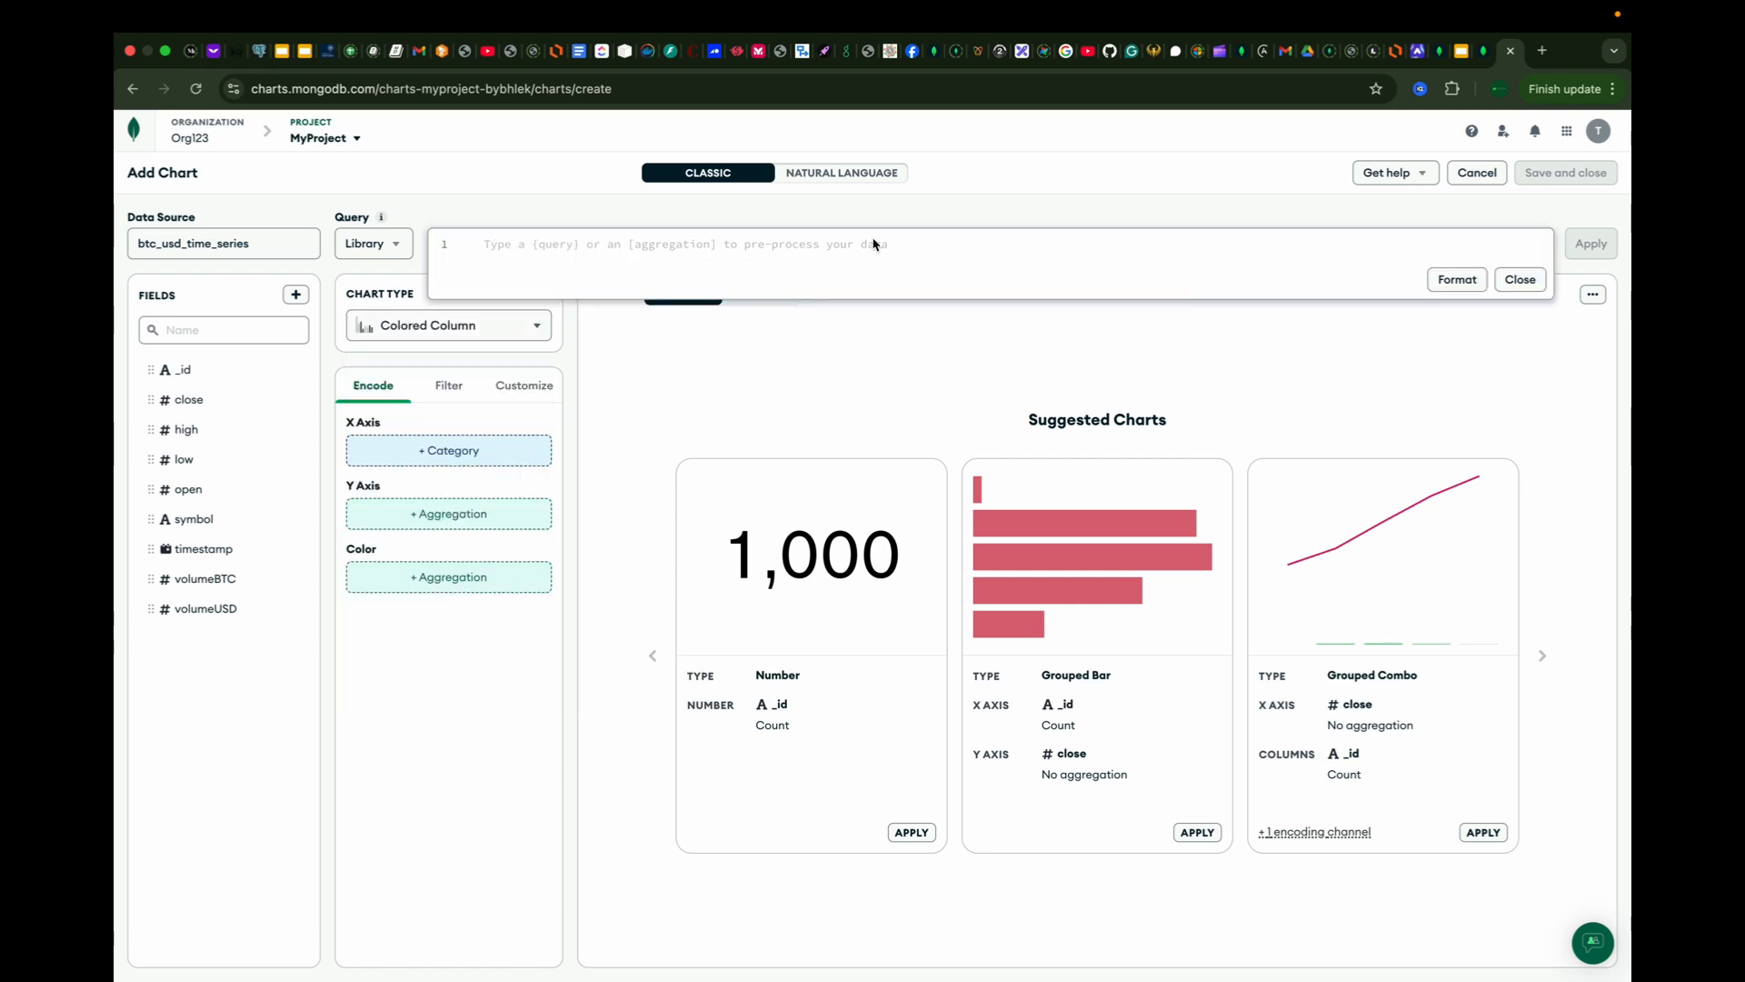
{"action": "type", "text": "[   {     $group: {       _id: \"$timestamp\",       totalVolumeUSD: {         $sum: \"$volumeUSD\"       }     }   } ]"}
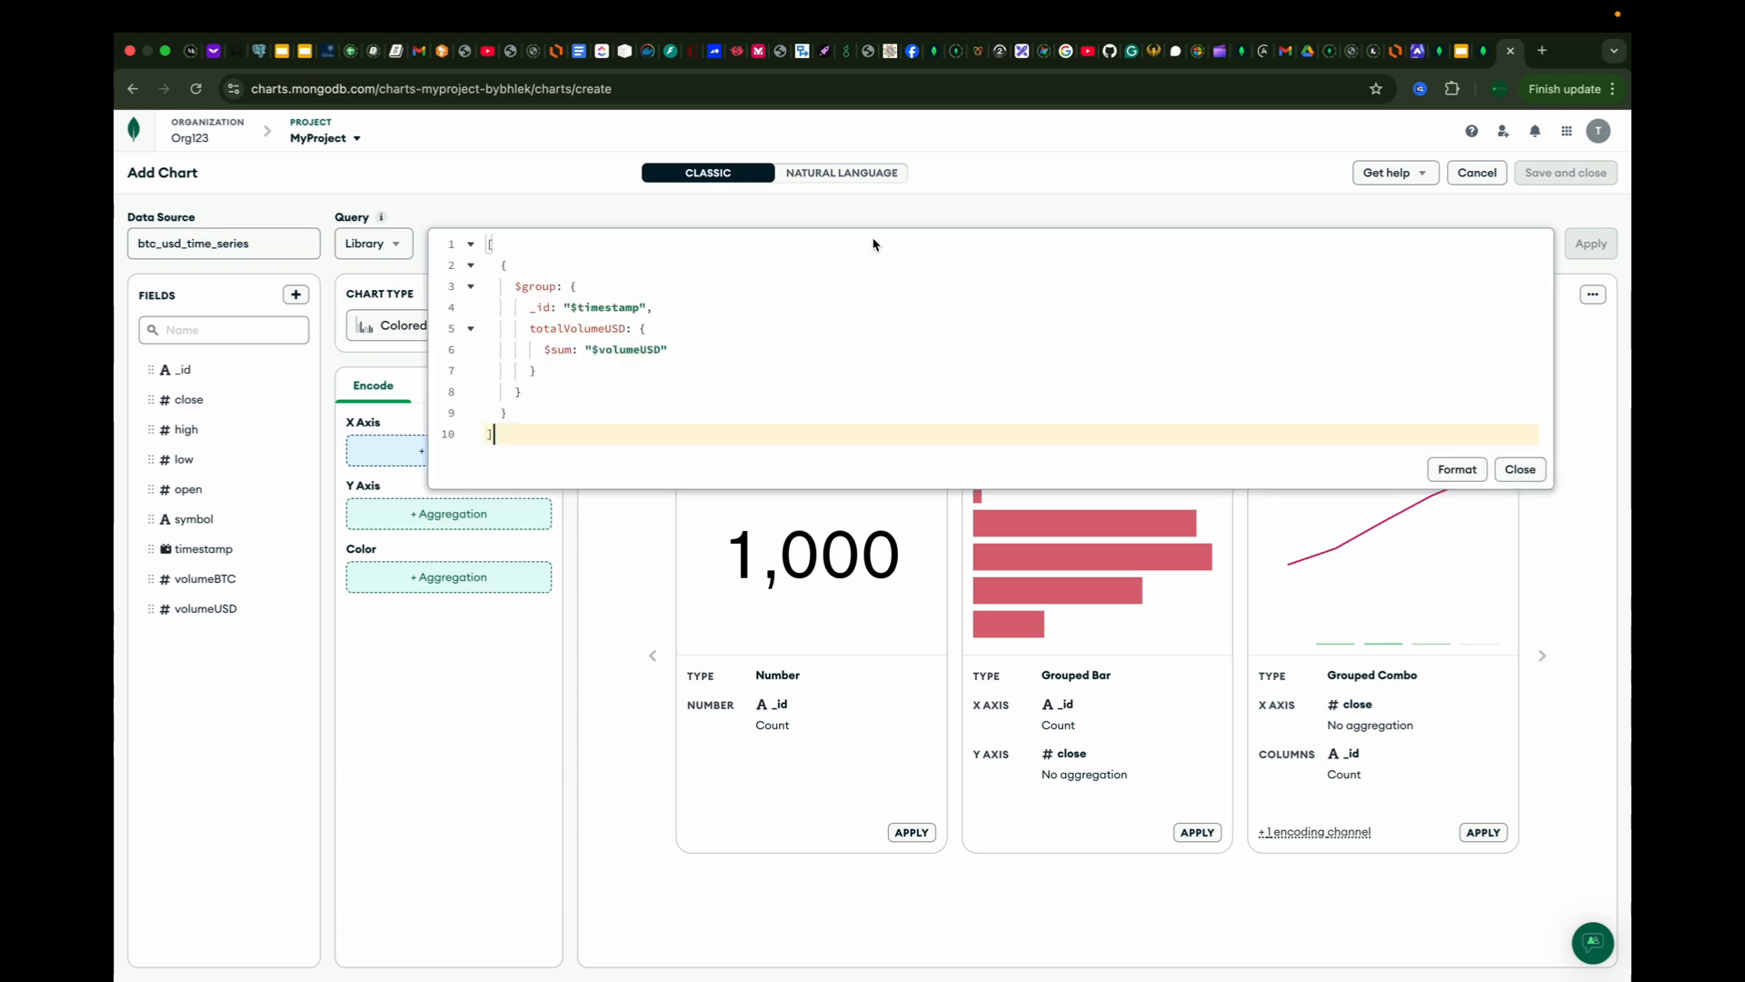
{"action": "left_click", "coordinate": [1447, 471]}
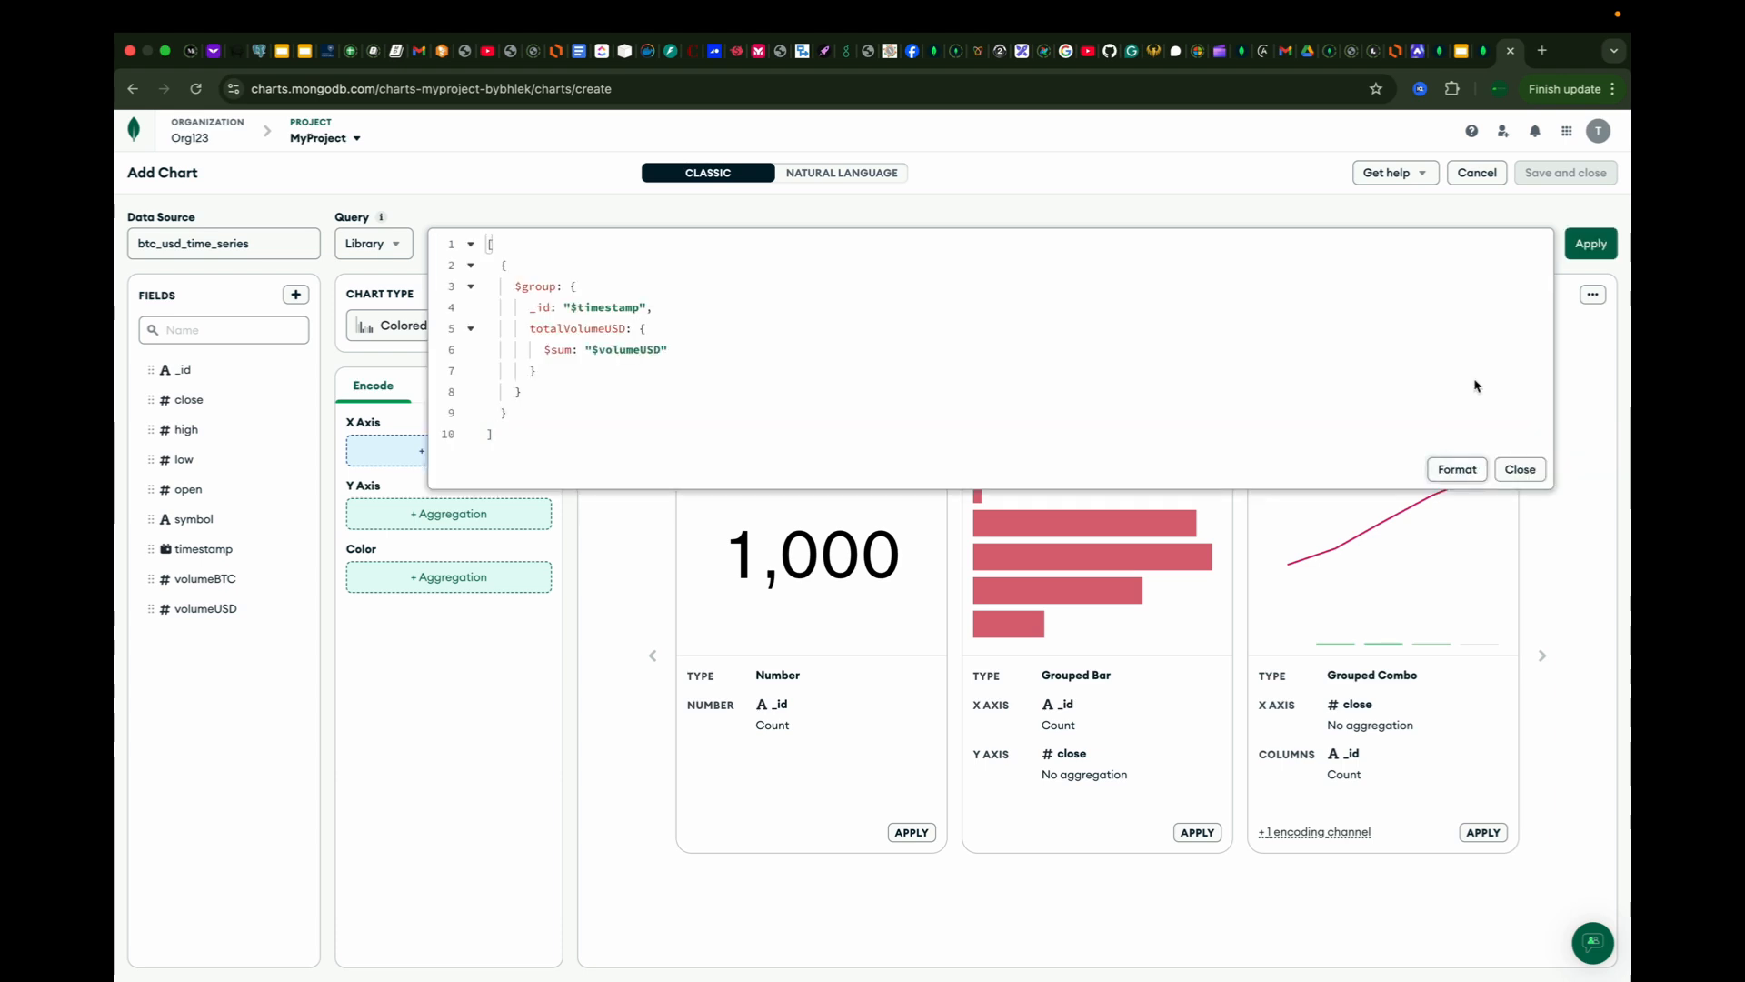
{"action": "left_click", "coordinate": [1599, 249]}
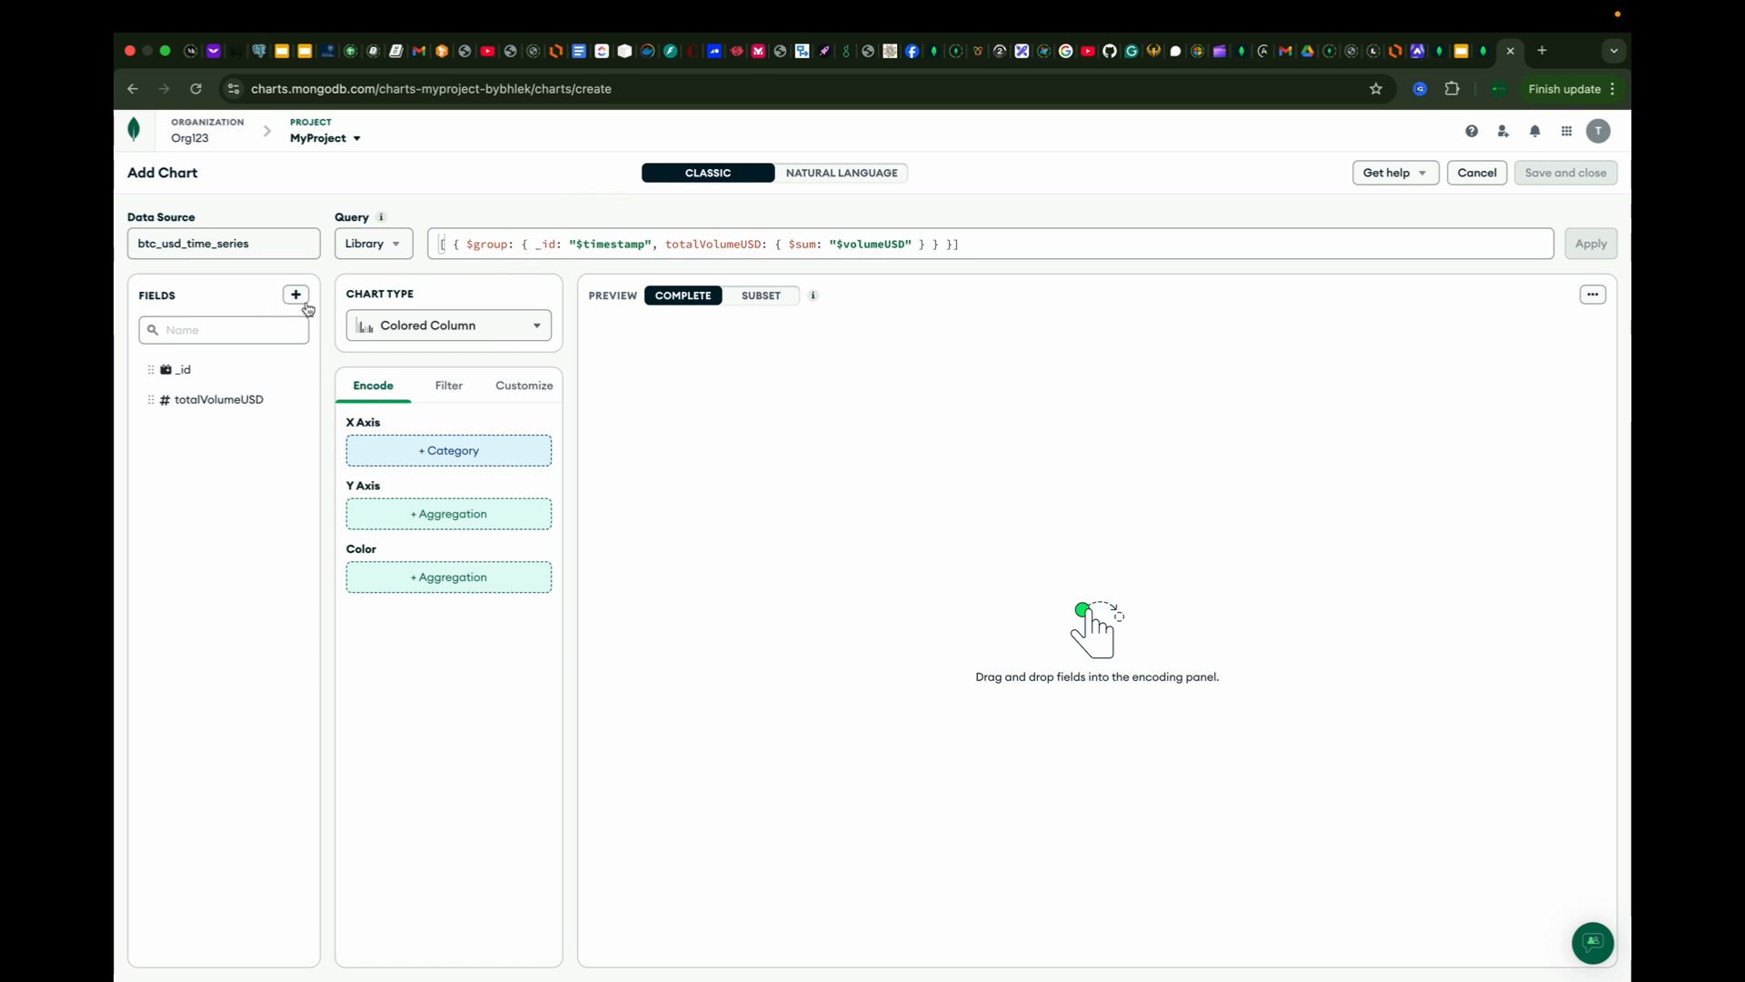
Step: Assign _id to the X axis and totalVolumeUSD to both the Y axis and the color channel
{"action": "left_click_drag", "start_coordinate": [217, 385], "coordinate": [384, 461]}
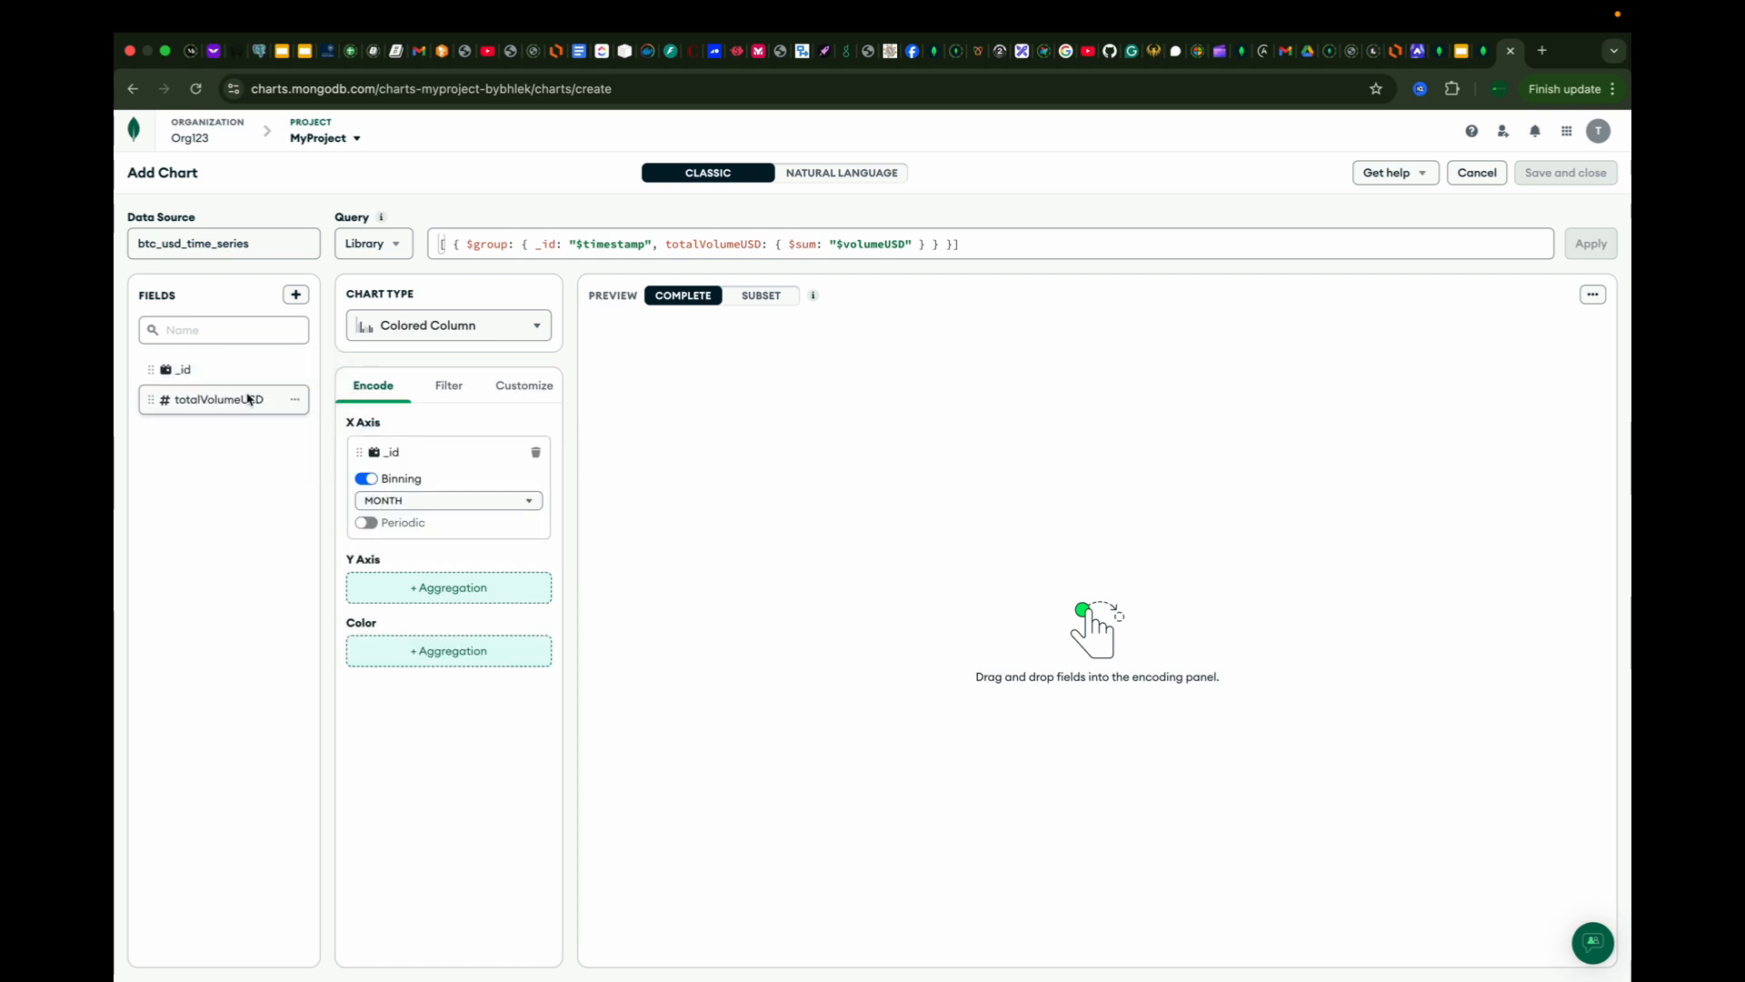
{"action": "left_click_drag", "start_coordinate": [252, 400], "coordinate": [465, 585]}
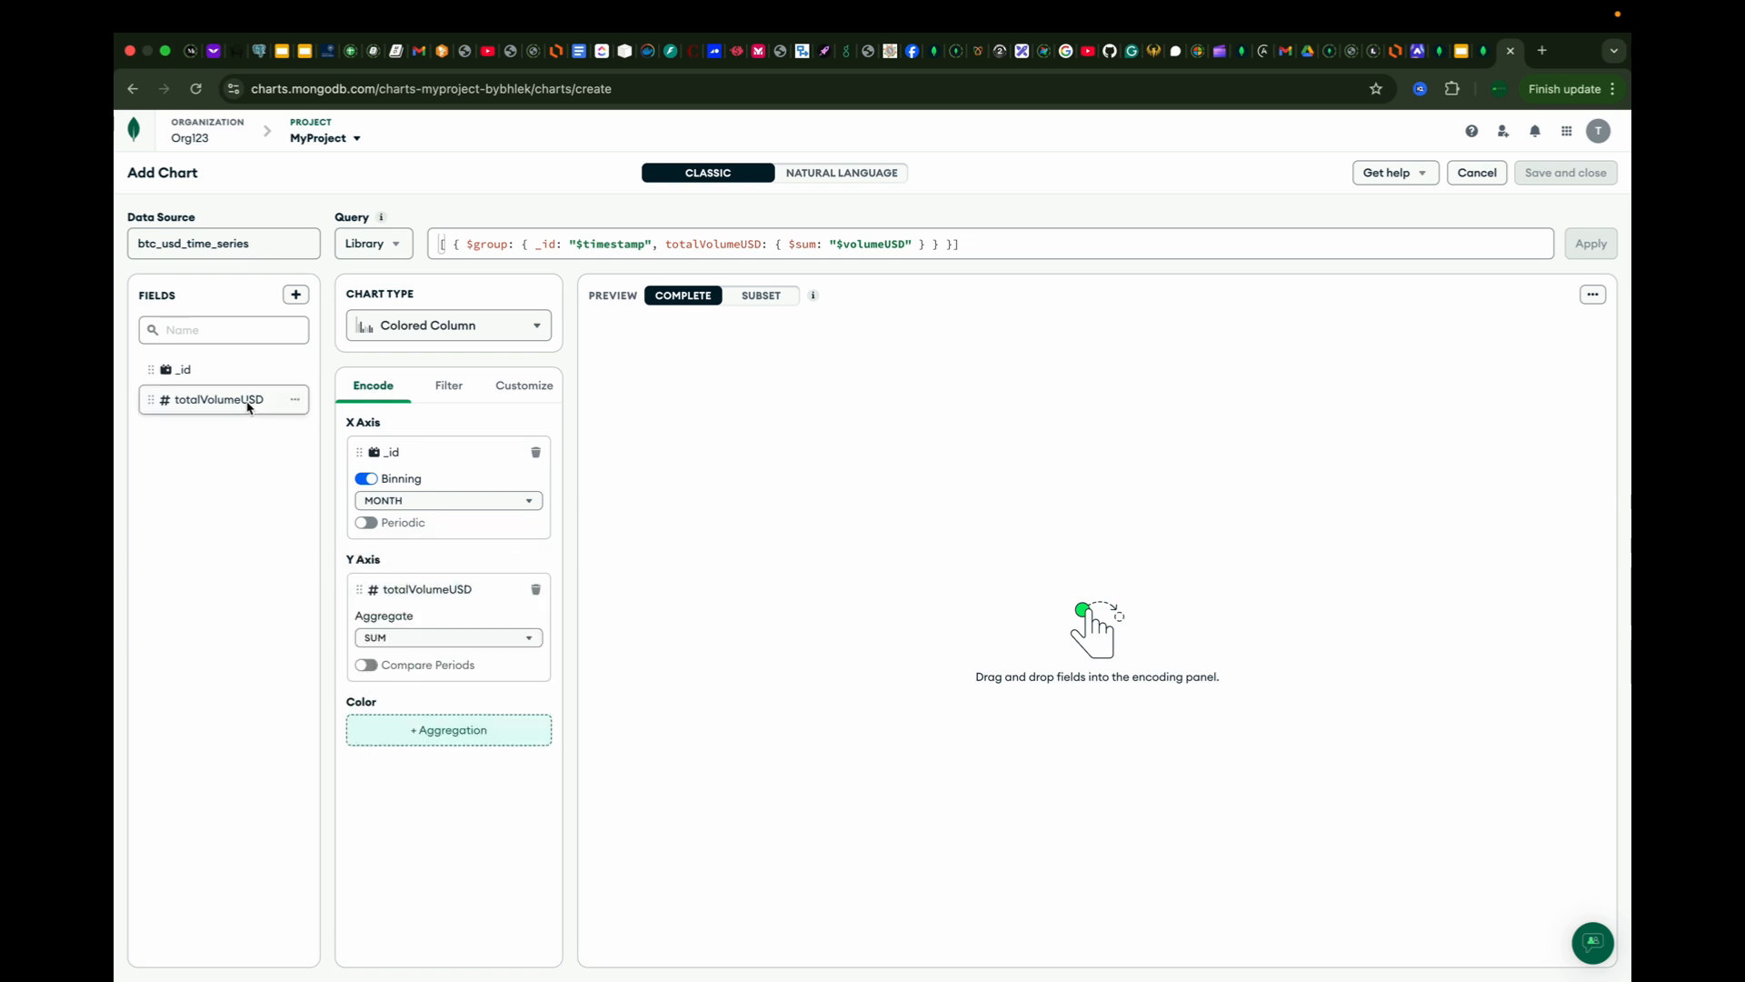
{"action": "left_click_drag", "start_coordinate": [250, 406], "coordinate": [469, 738]}
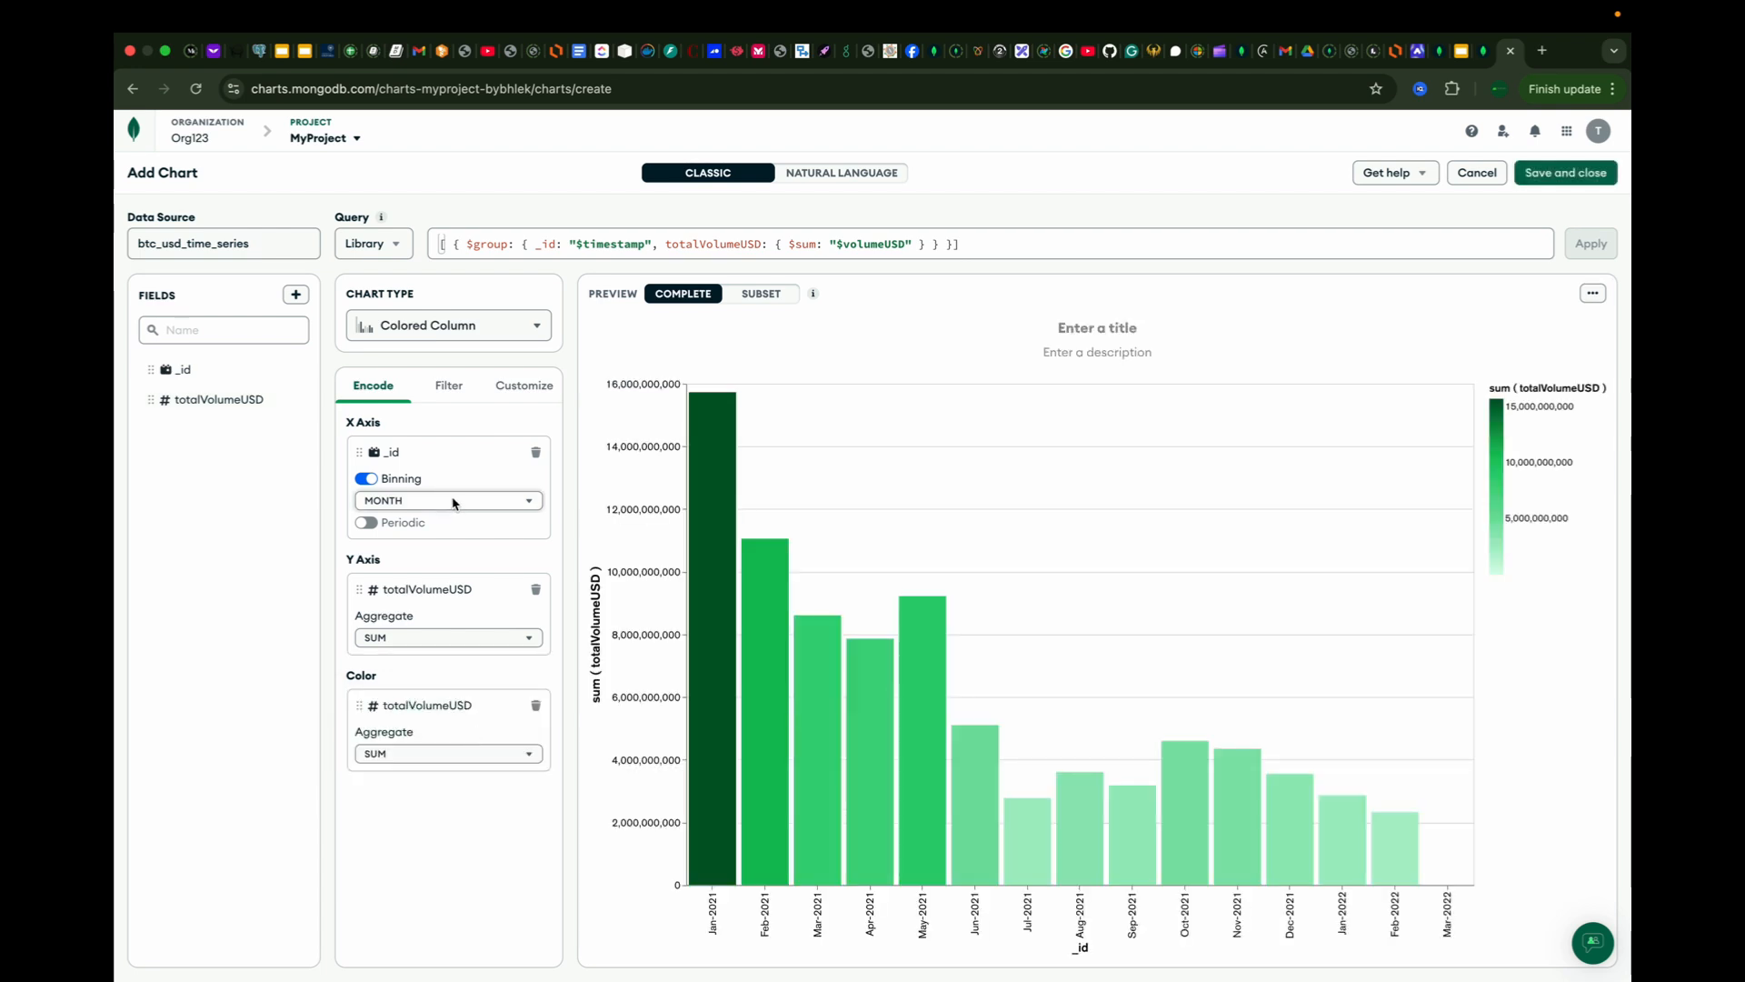
Step: Set the date binning of _id on the X axis to Day of the Week
{"action": "left_click", "coordinate": [454, 502]}
{"action": "left_click", "coordinate": [449, 503]}
{"action": "left_click", "coordinate": [448, 505]}
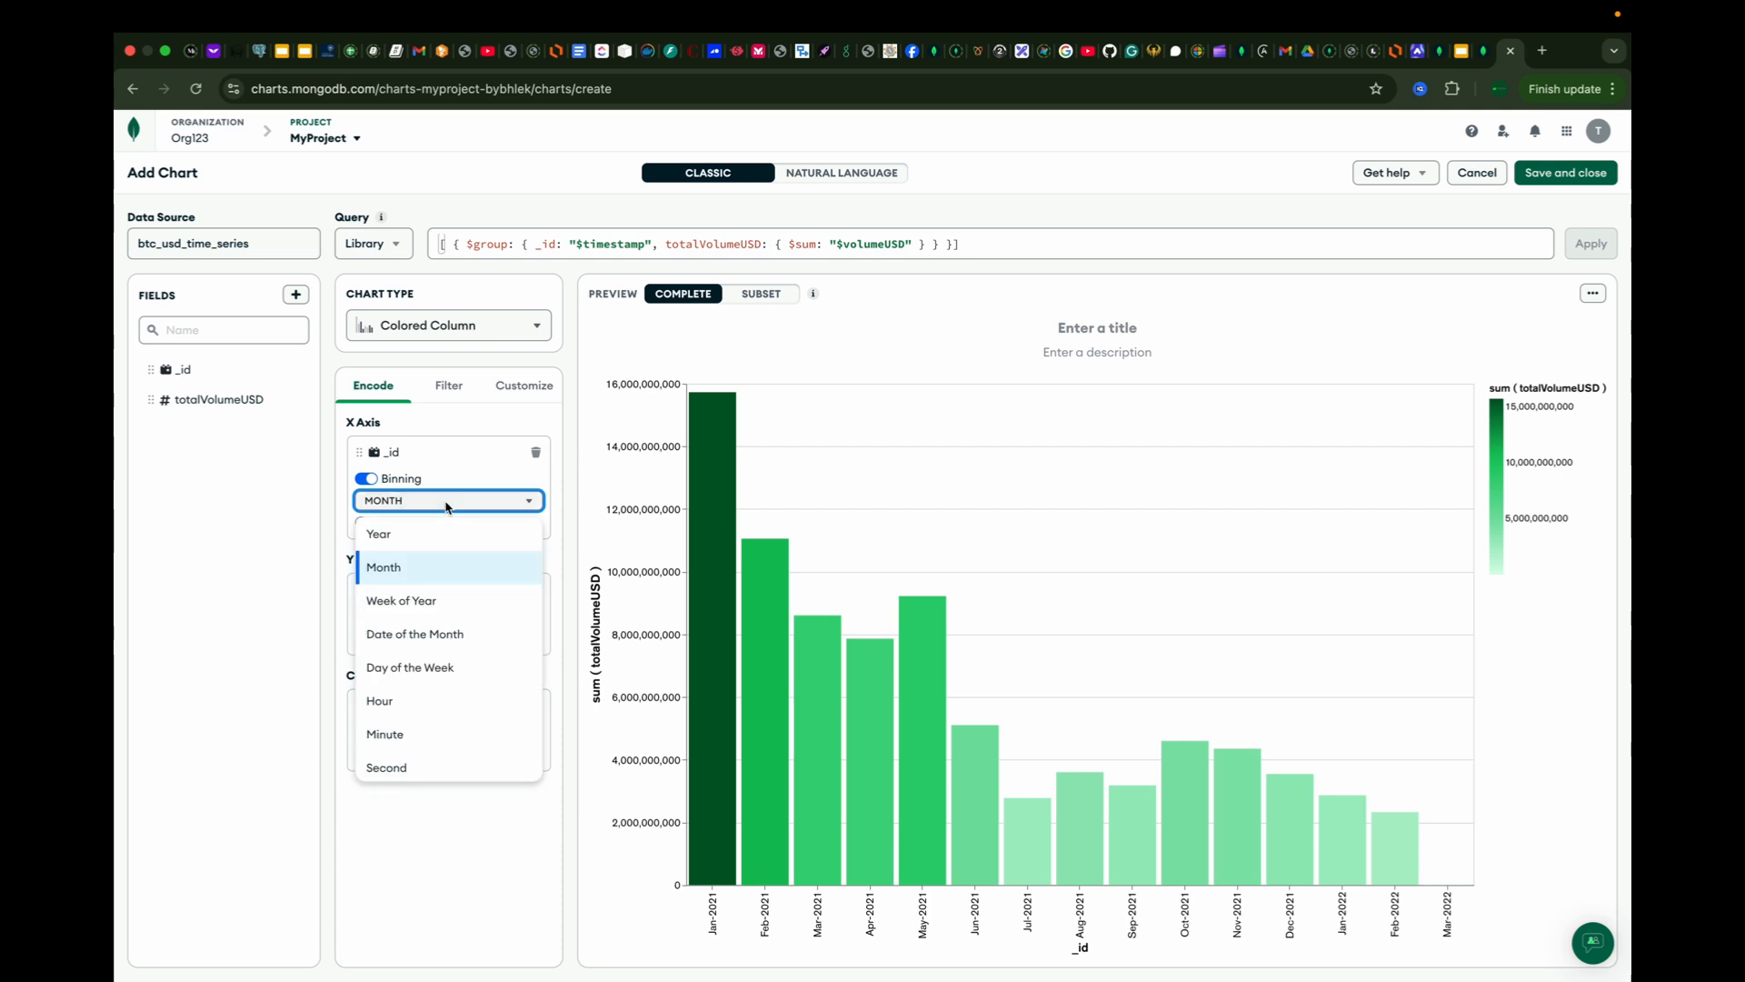
{"action": "left_click", "coordinate": [425, 669]}
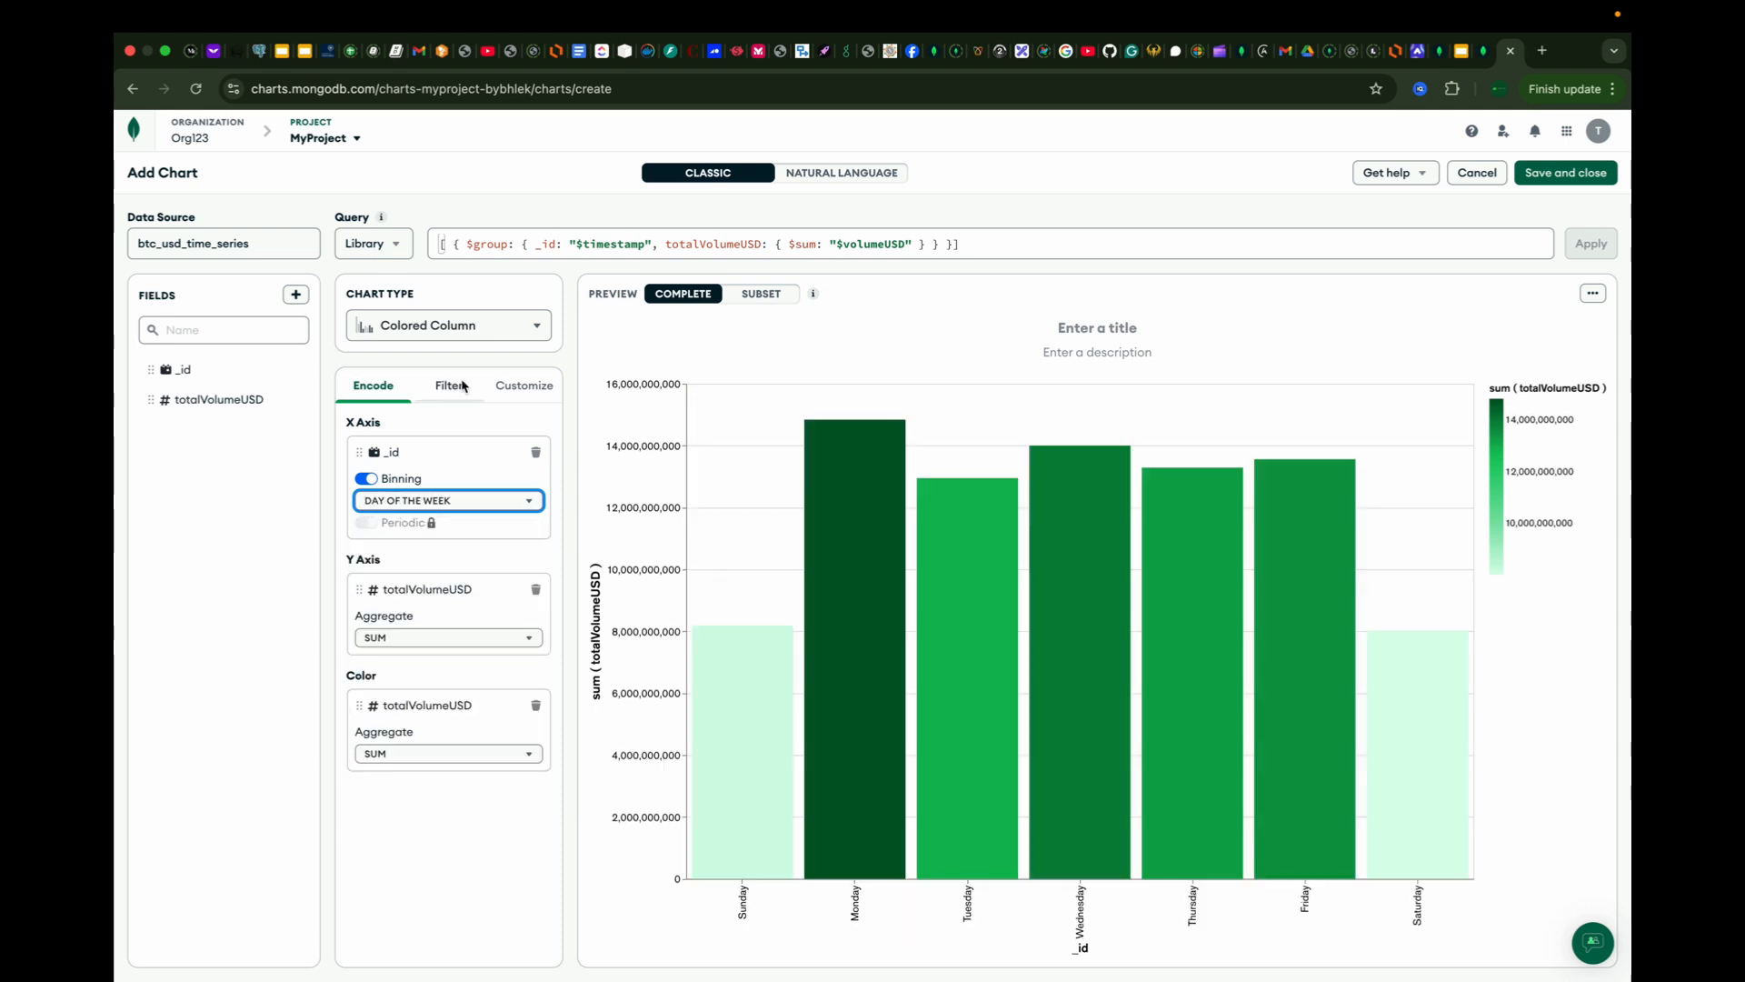
Step: Turn on the label override for the _id field and replace its label with "timestamp"
{"action": "left_click", "coordinate": [523, 387]}
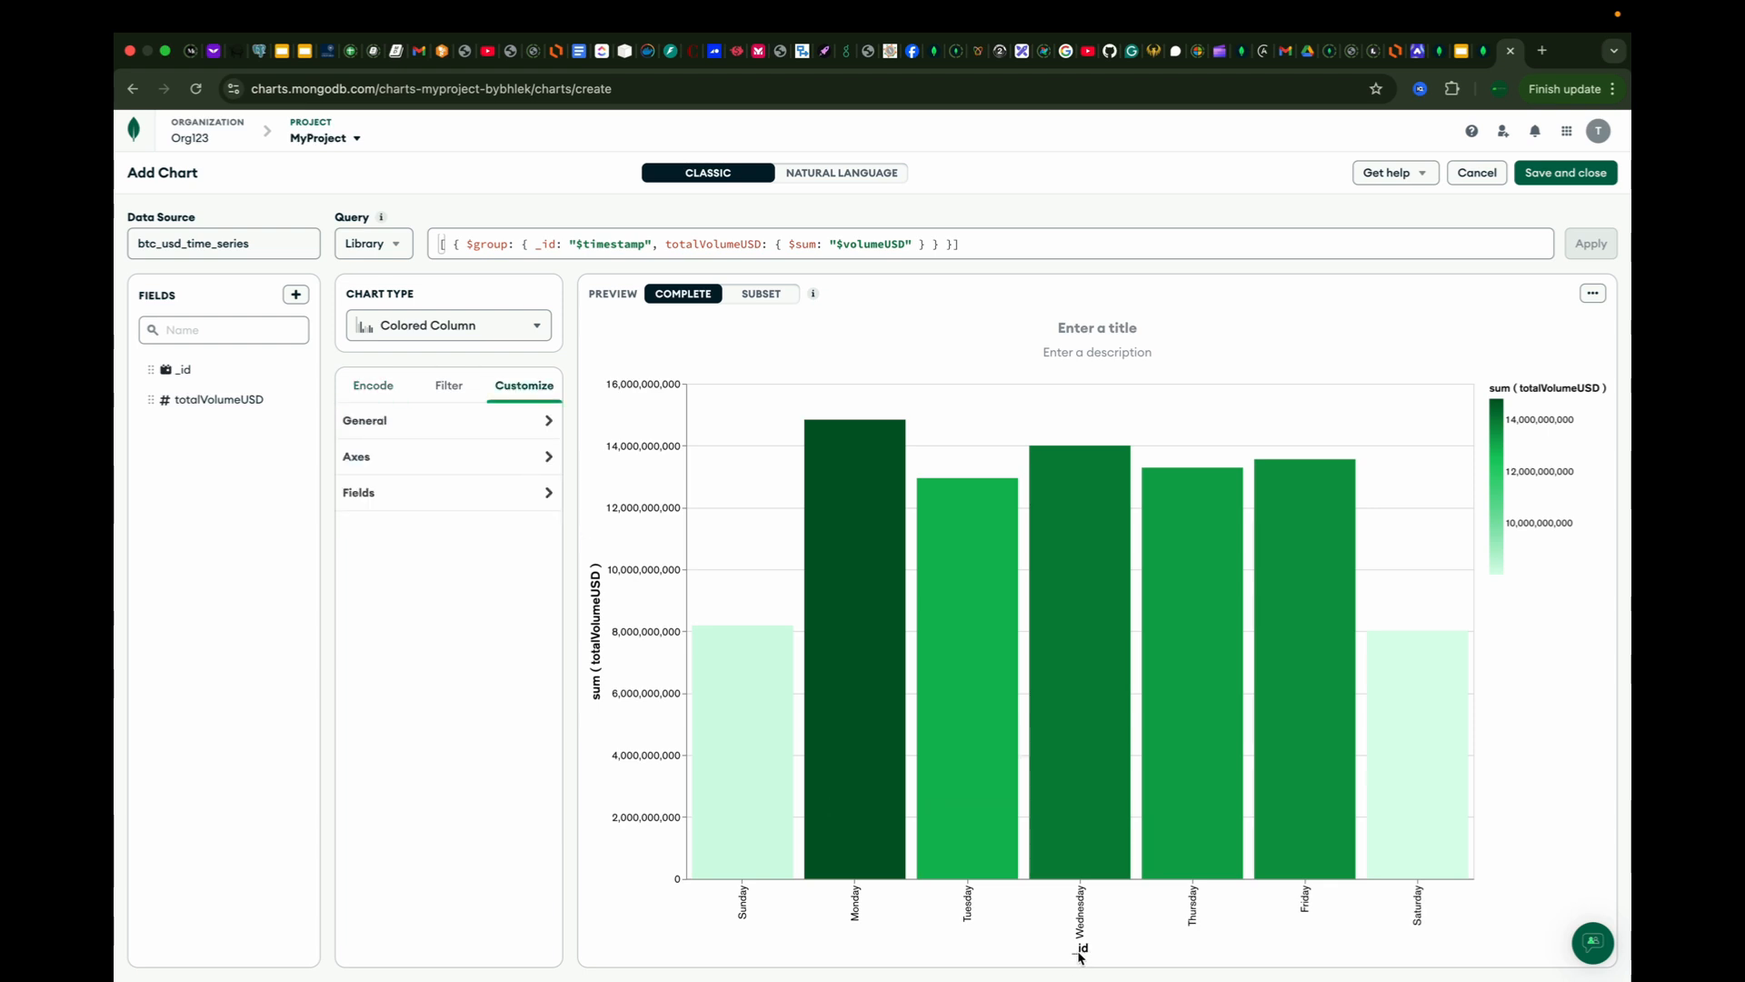
{"action": "left_click", "coordinate": [548, 494]}
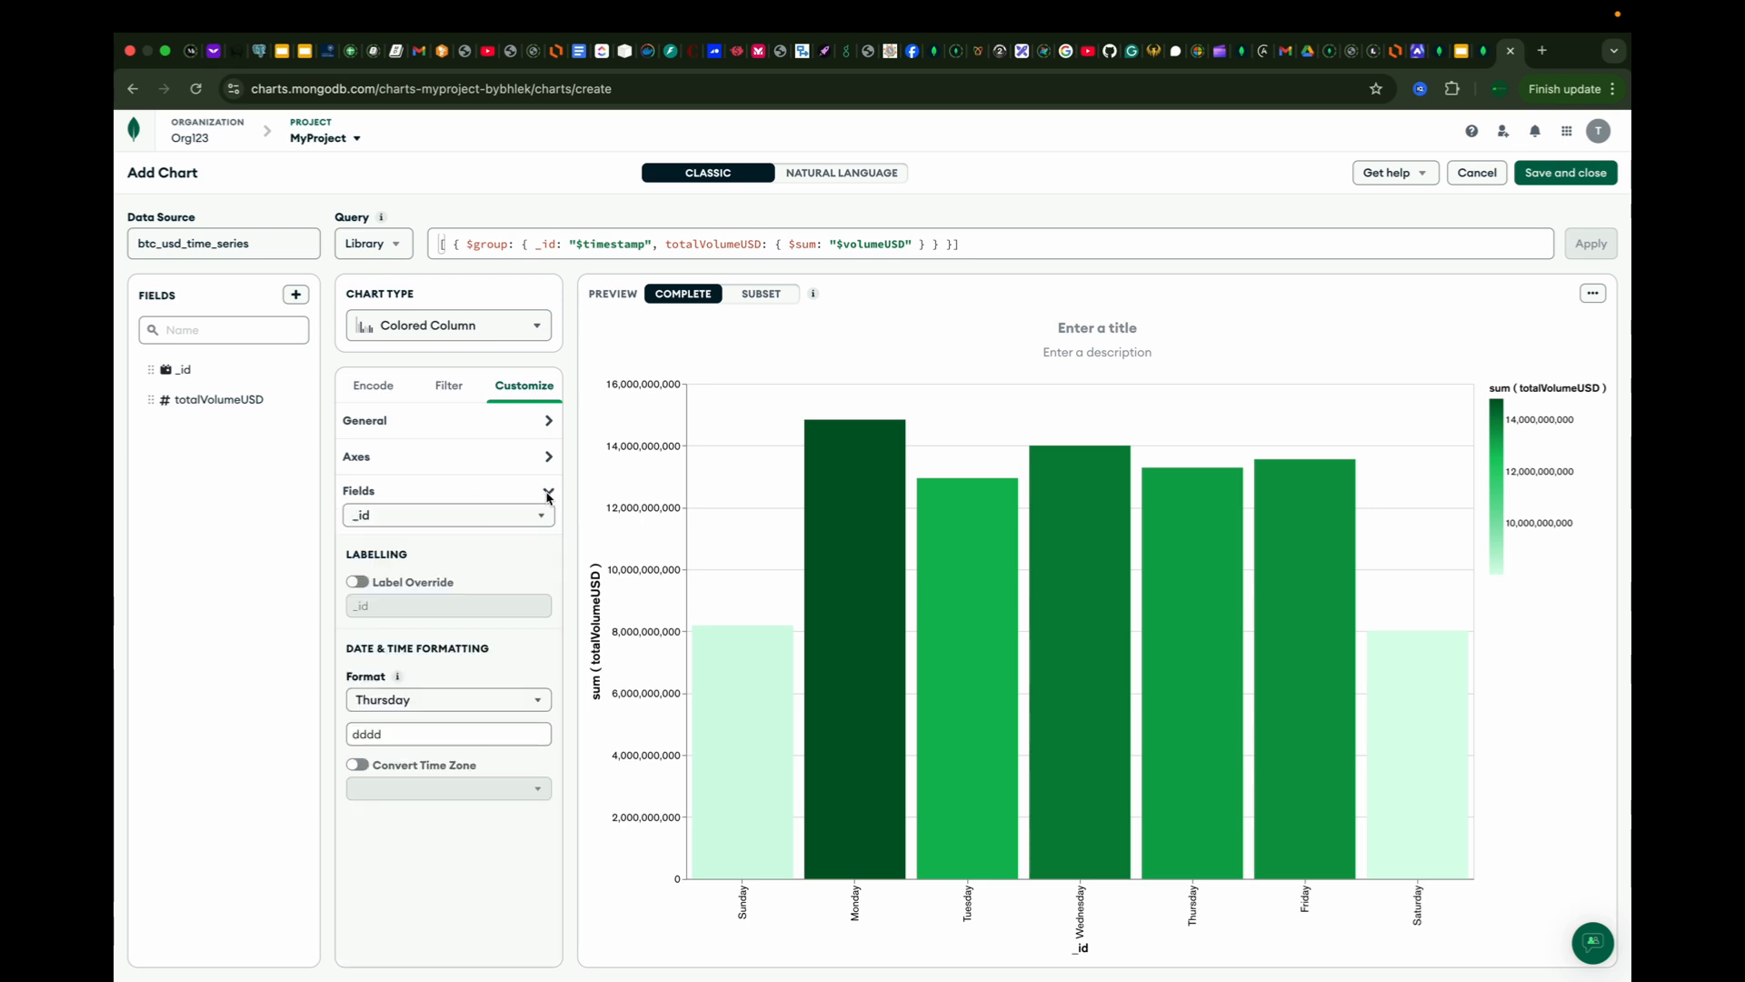
{"action": "left_click", "coordinate": [361, 583]}
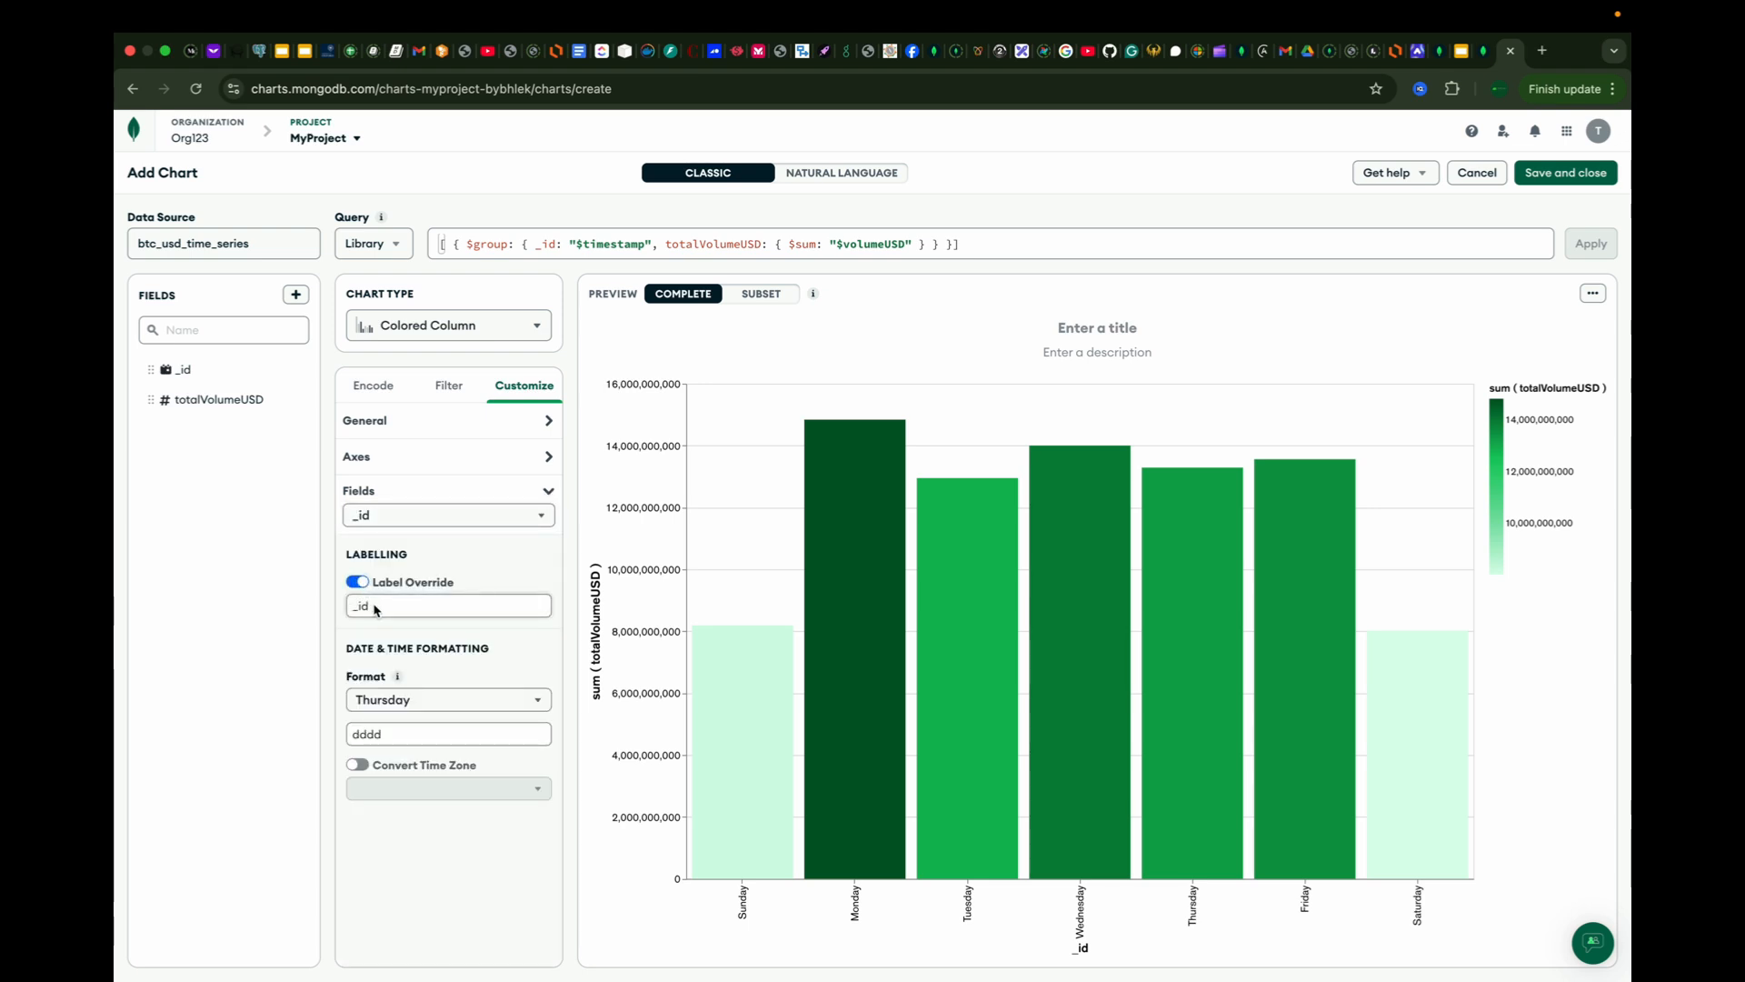
{"action": "left_click", "coordinate": [376, 609]}
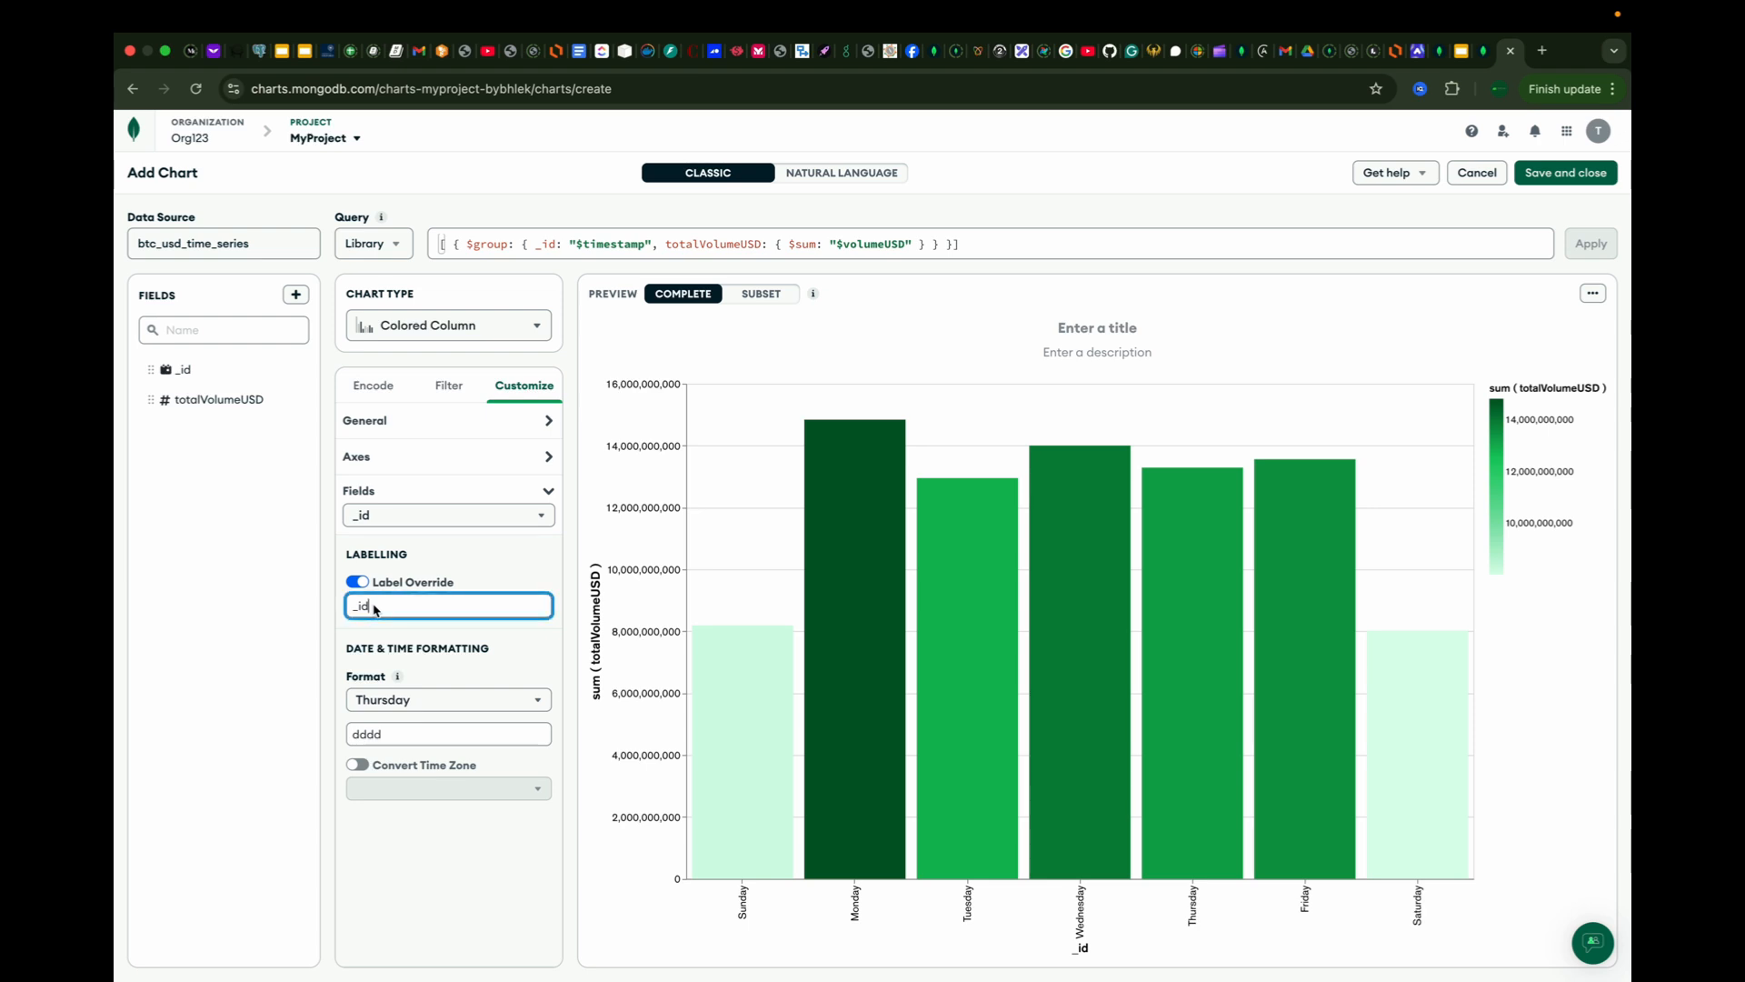
{"action": "key", "text": "BackSpace"}
{"action": "key", "text": "BackSpace"}
{"action": "key", "text": "BackSpace"}
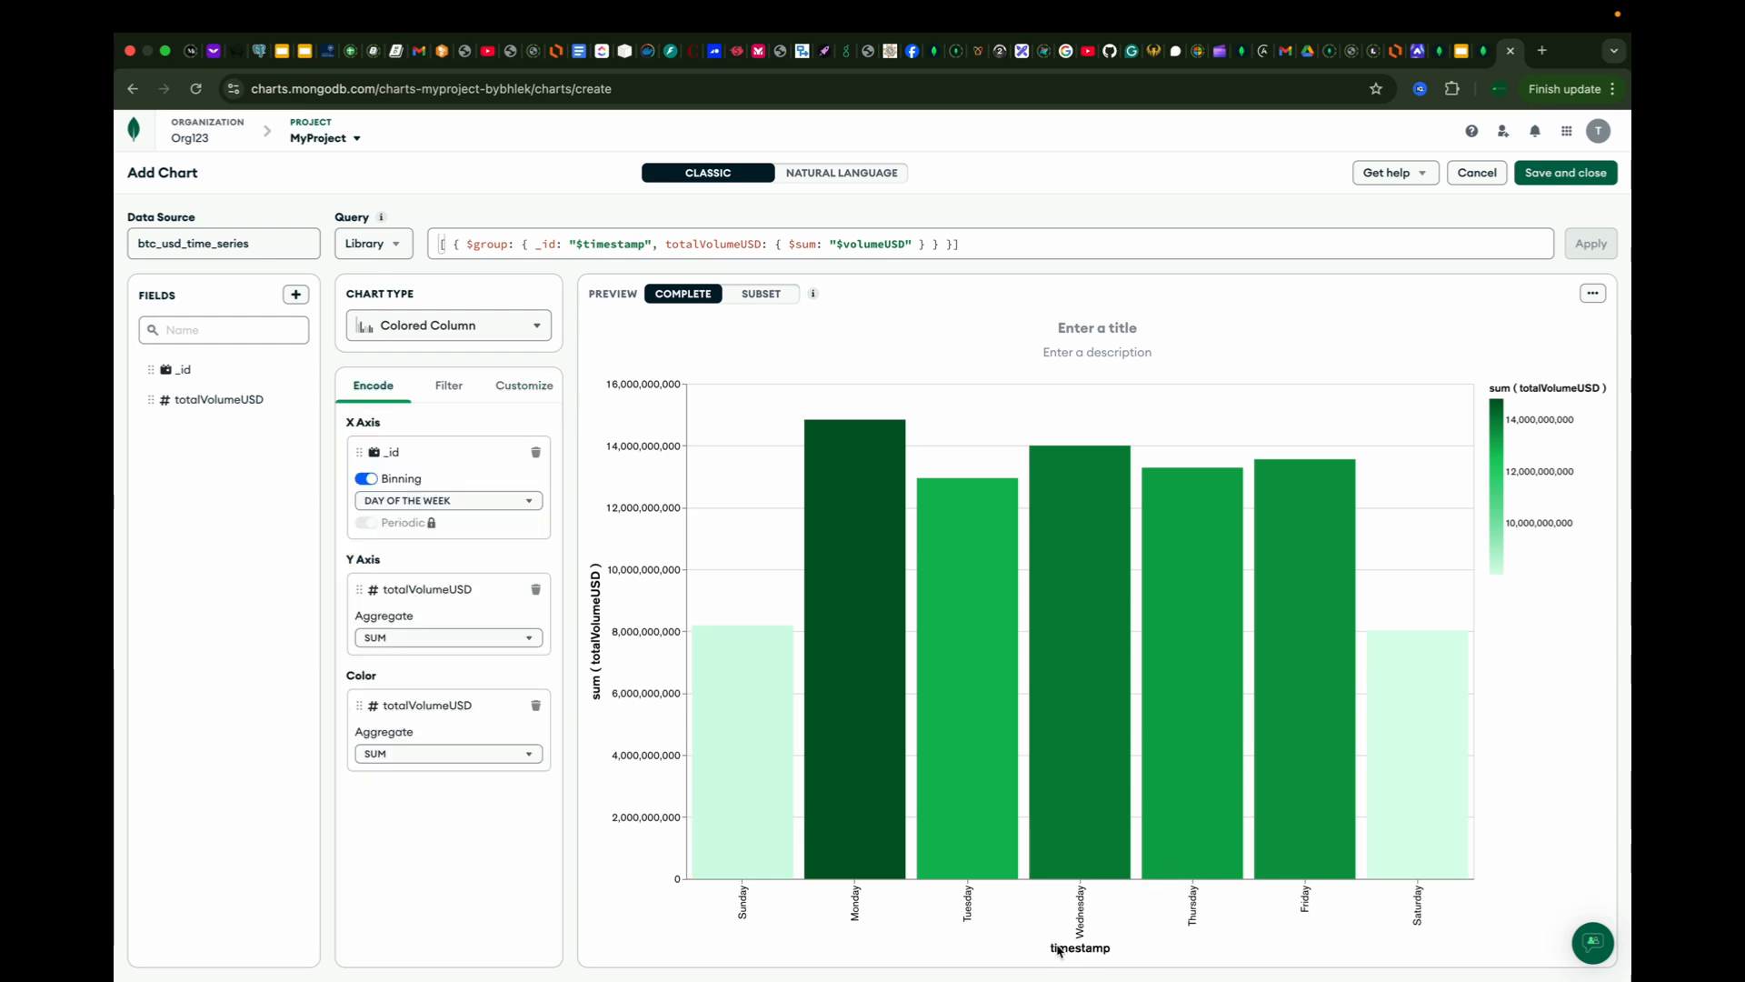
Step: Examine the $project and $group stages of the volume aggregation pipeline in the chart's query editor
{"action": "mouse_move", "coordinate": [847, 791]}
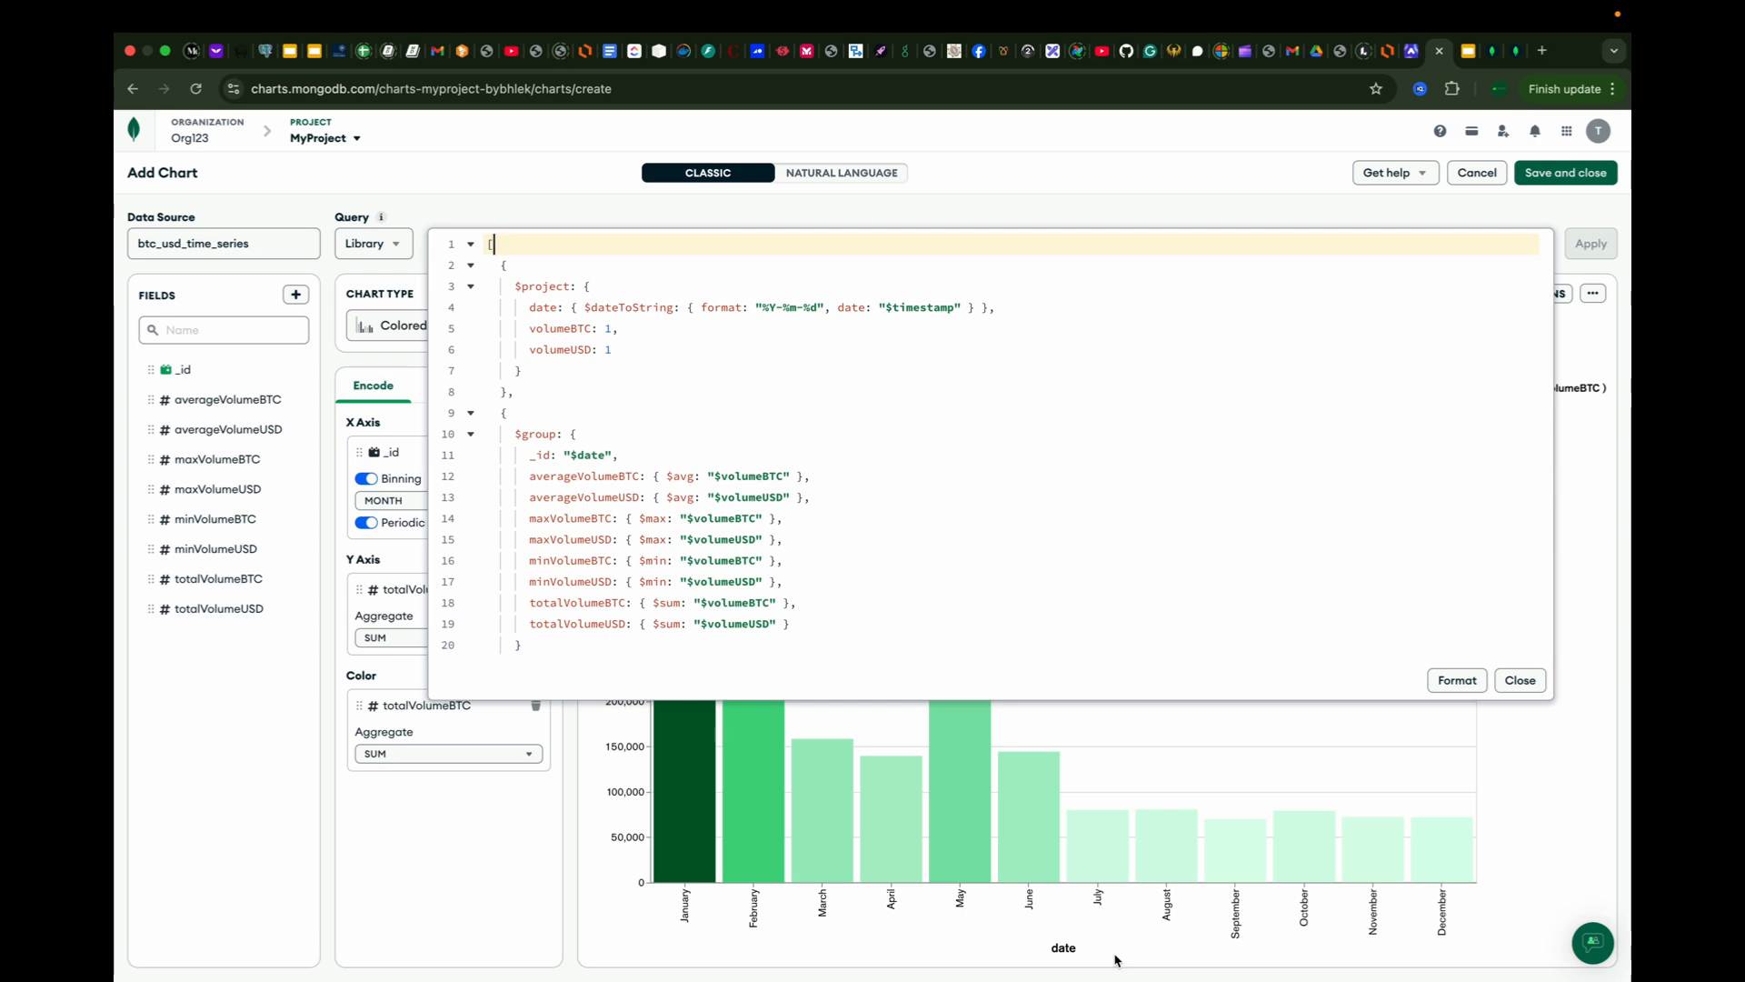
{"action": "left_click", "coordinate": [235, 681]}
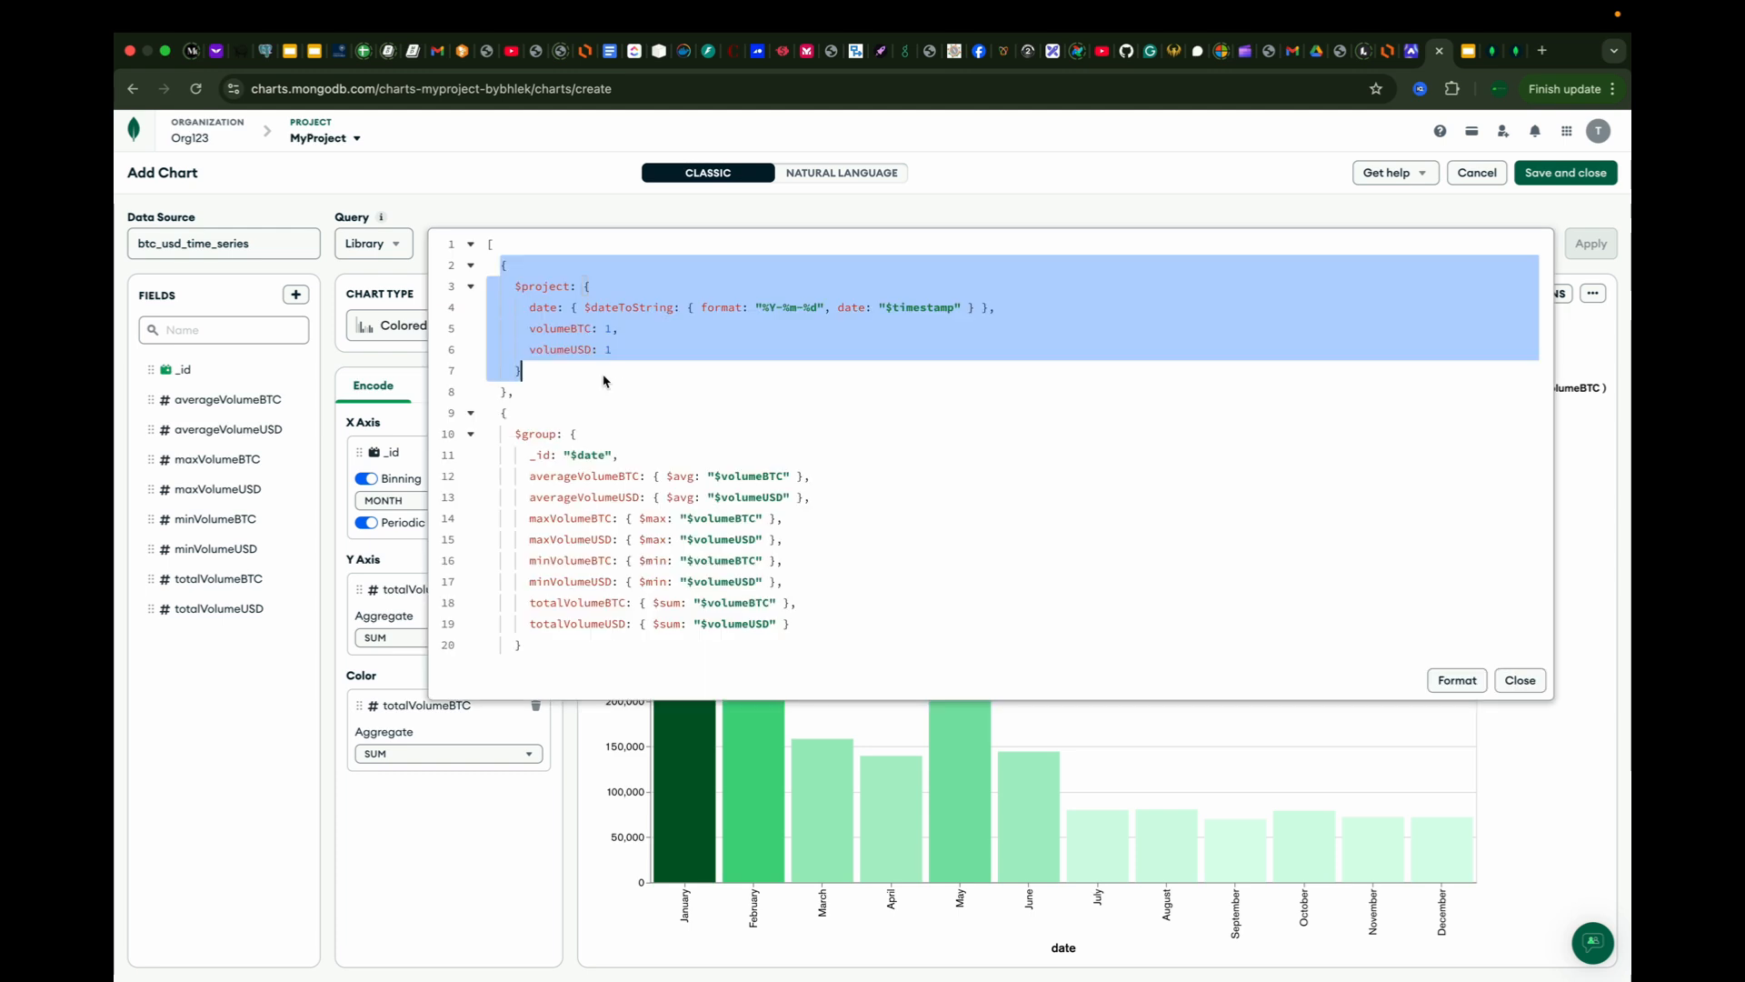
{"action": "left_click_drag", "start_coordinate": [499, 413], "coordinate": [582, 645]}
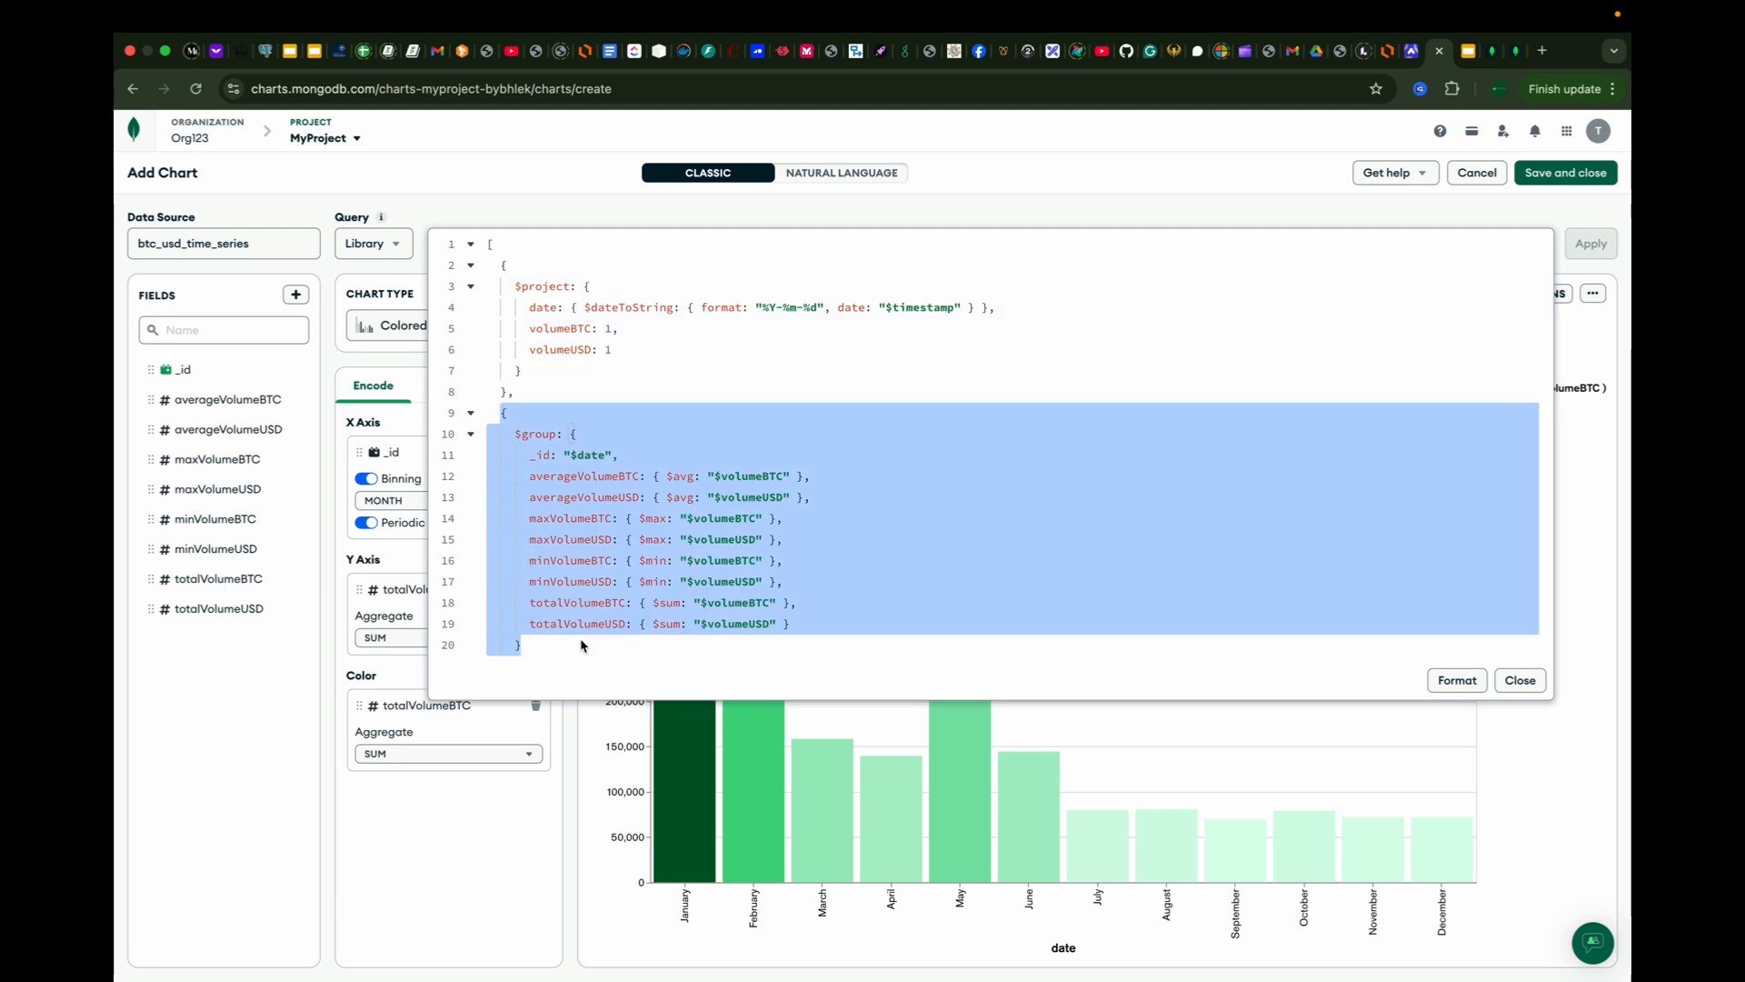